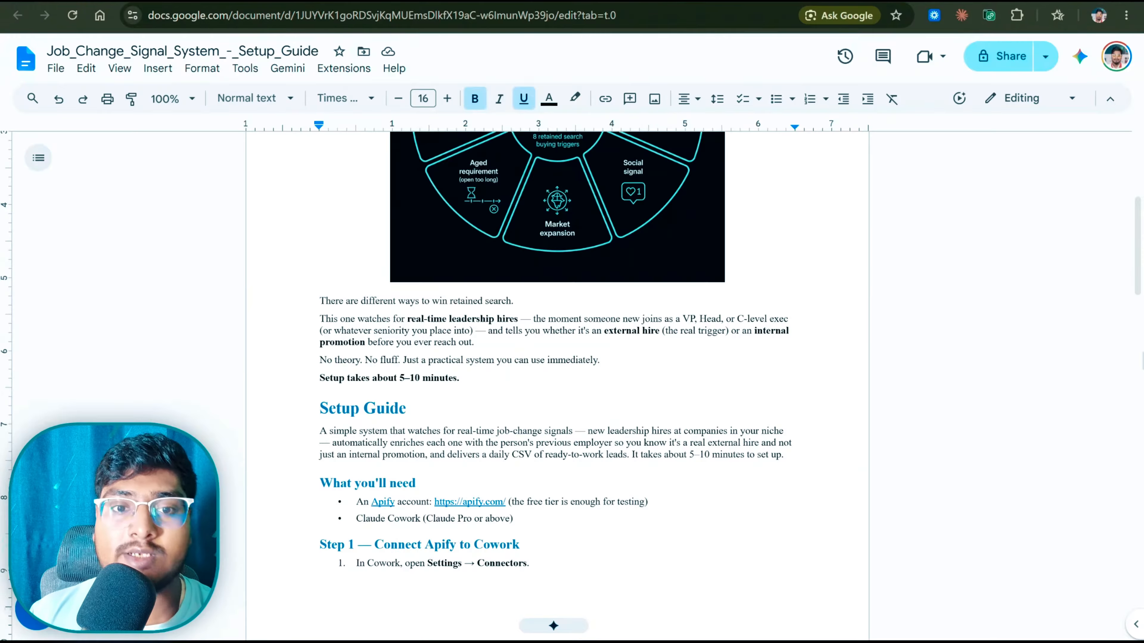
Step: Open the Apify website from the account link under "What you'll need" in the setup guide
{"action": "scroll", "coordinate": [557, 383], "scroll_direction": "up", "scroll_amount": 2}
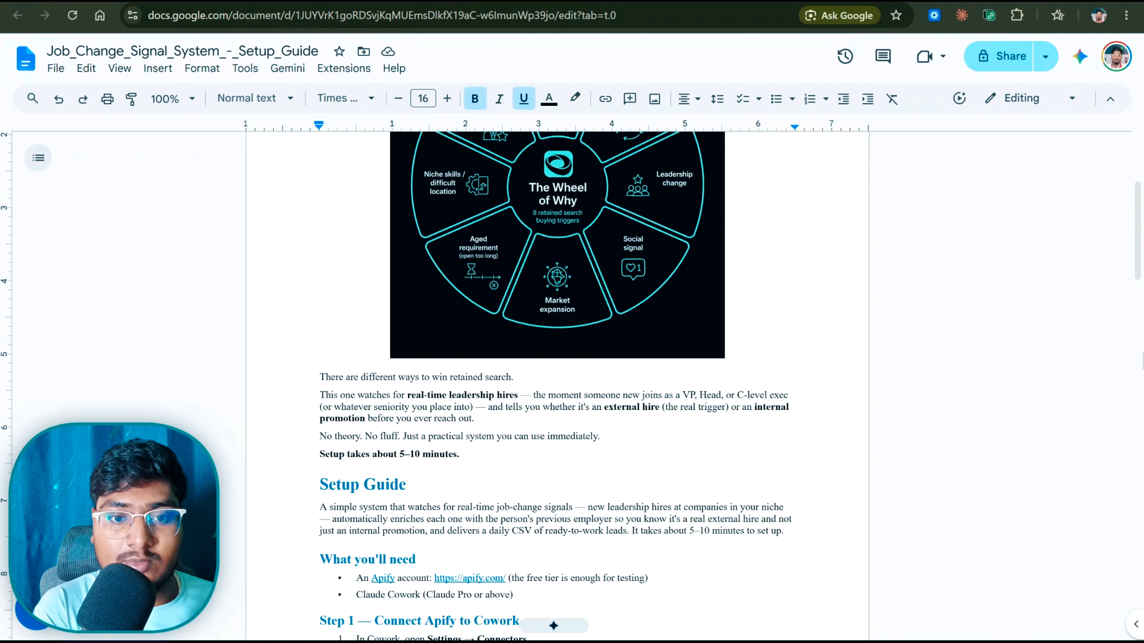
{"action": "scroll", "coordinate": [557, 383], "scroll_direction": "down", "scroll_amount": 2}
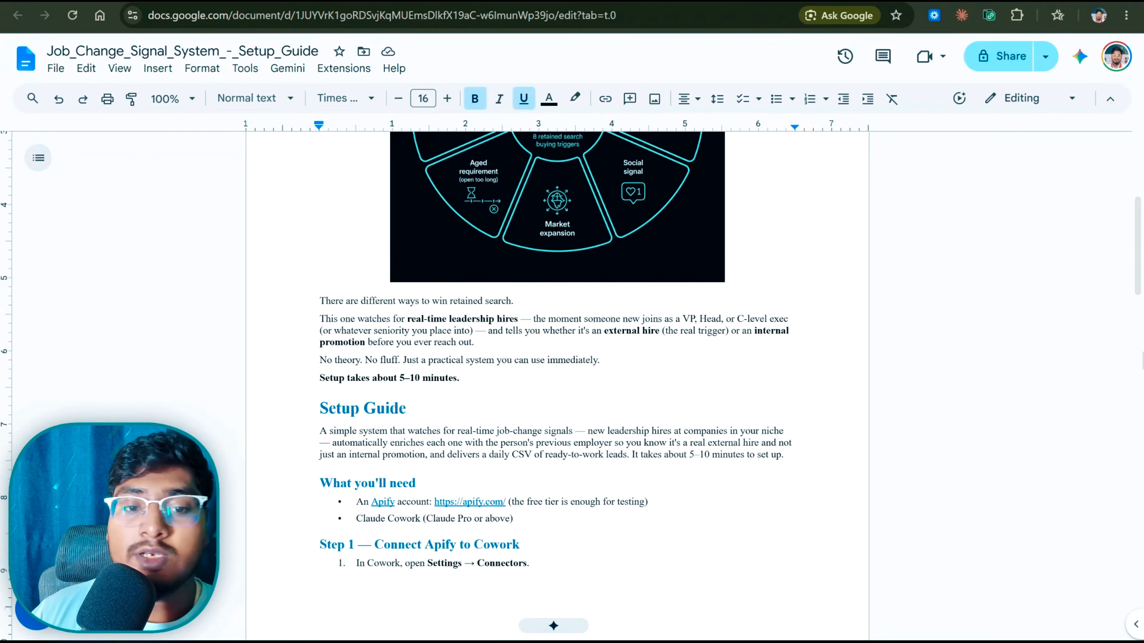
{"action": "scroll", "coordinate": [557, 383], "scroll_direction": "down", "scroll_amount": 2}
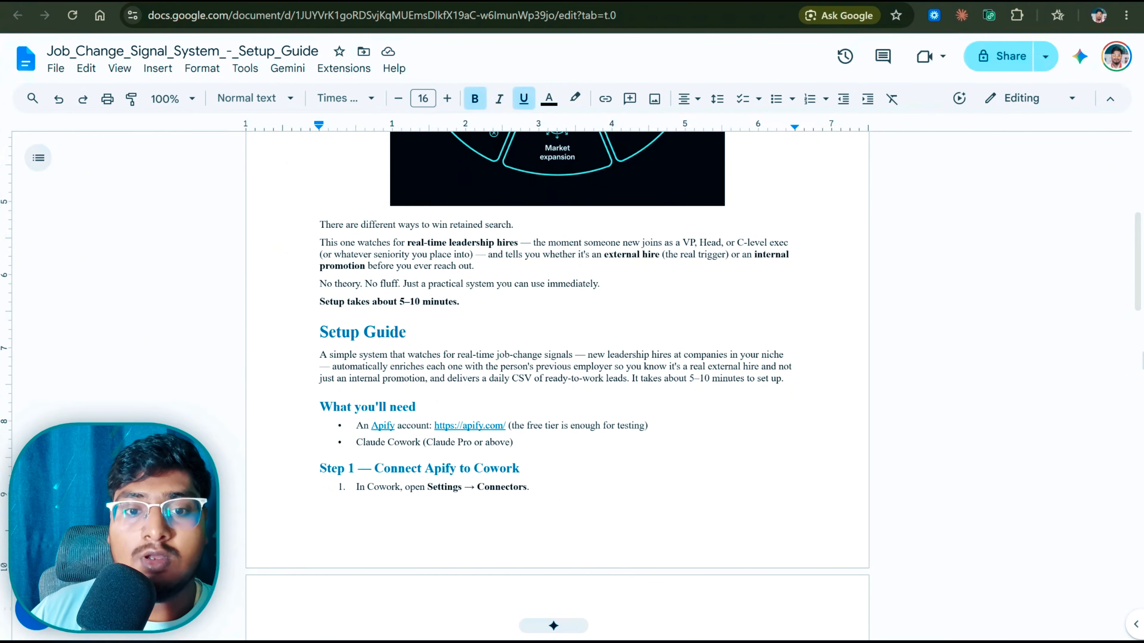
{"action": "left_click", "coordinate": [496, 426]}
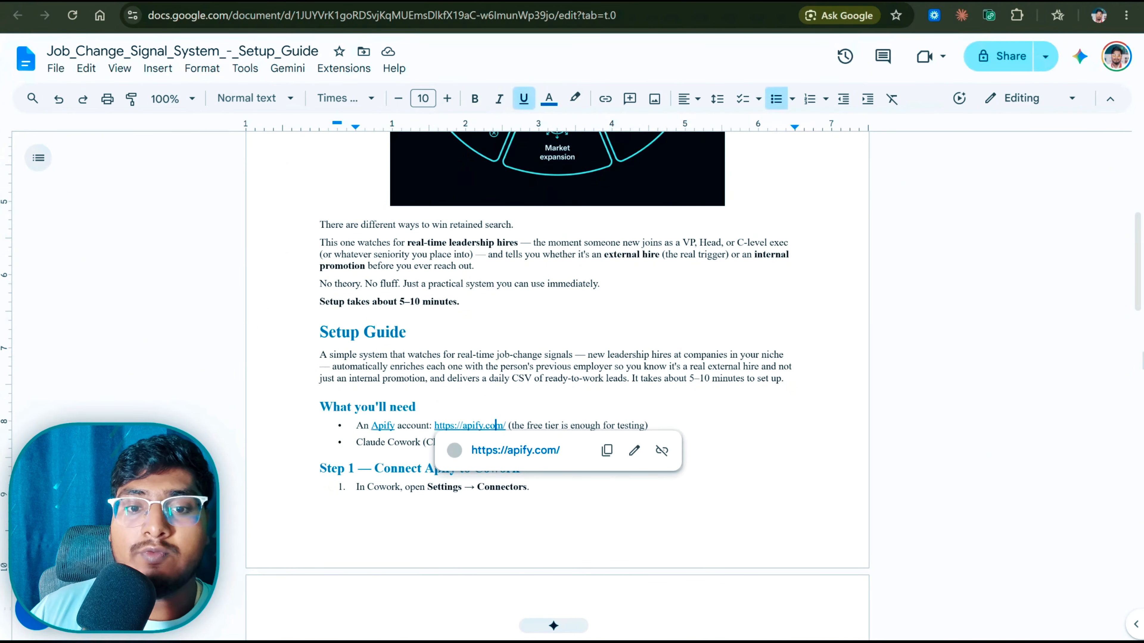
{"action": "left_click", "coordinate": [482, 450]}
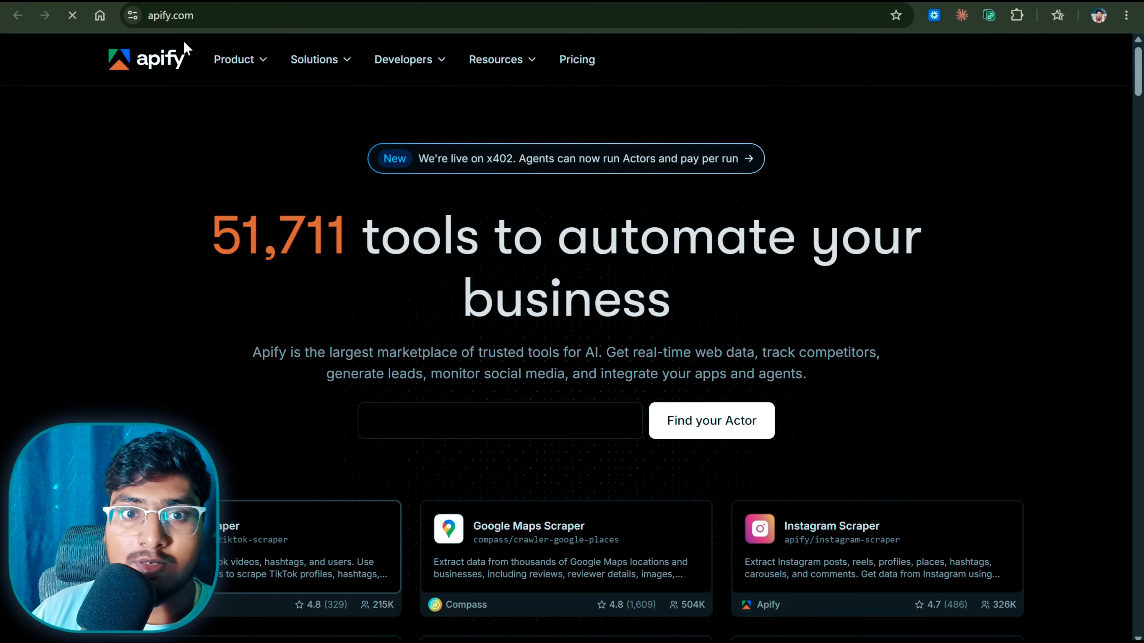
Step: Switch to Claude, hide the sidebar, and open the connector directory for adding a connector to Cowork
{"action": "left_click", "coordinate": [169, 1]}
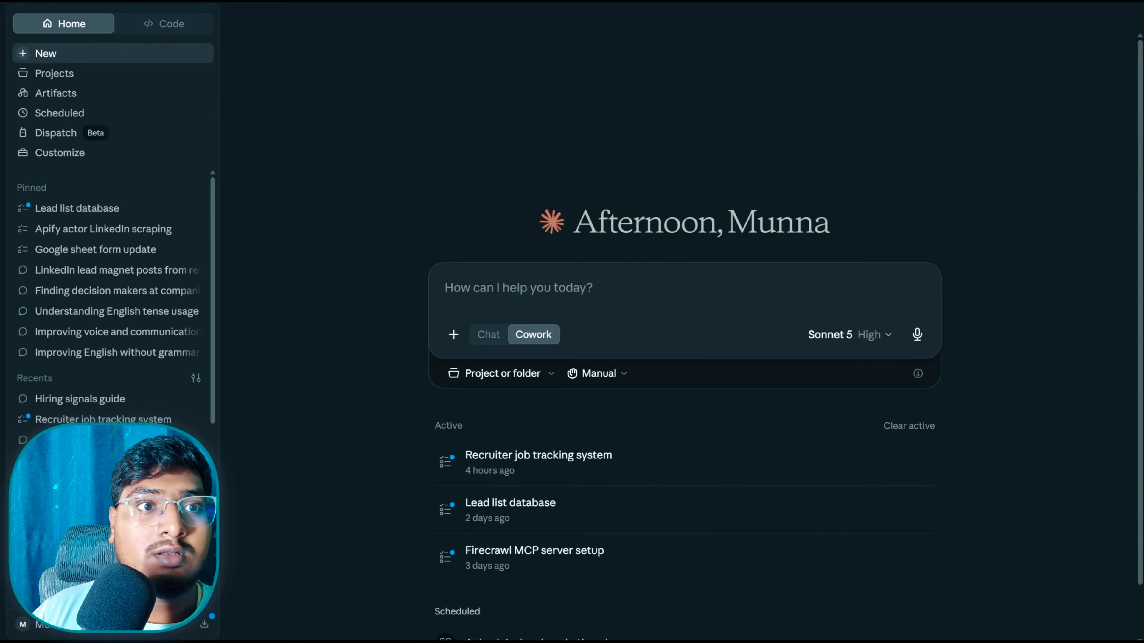
{"action": "key", "text": "ctrl+period"}
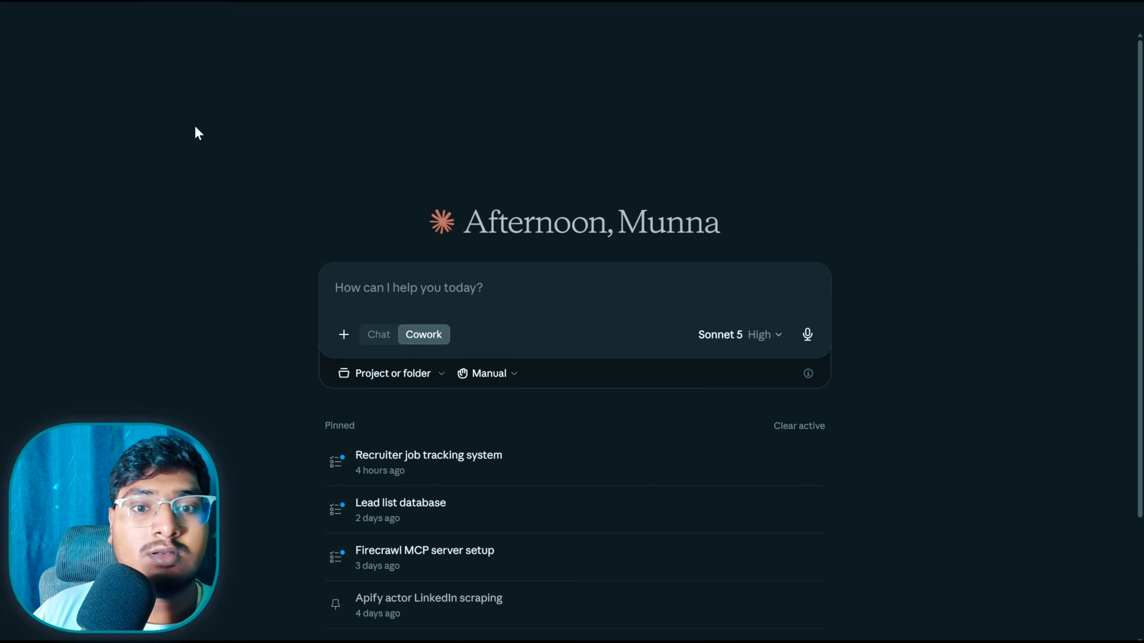
{"action": "left_click", "coordinate": [344, 334]}
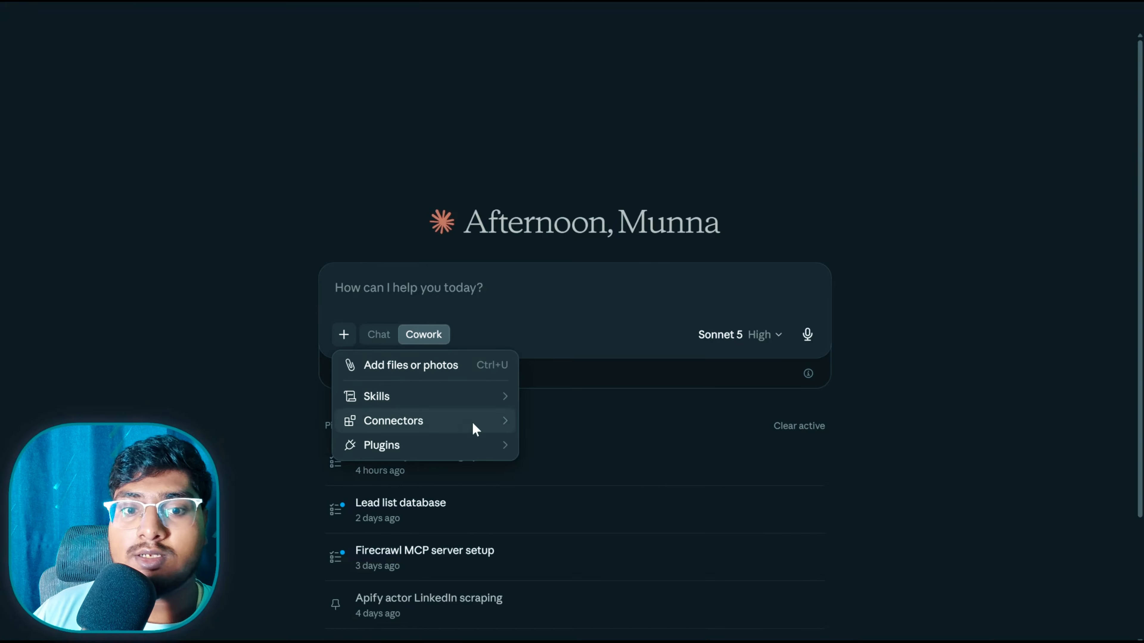
{"action": "mouse_move", "coordinate": [476, 429]}
{"action": "mouse_move", "coordinate": [594, 228]}
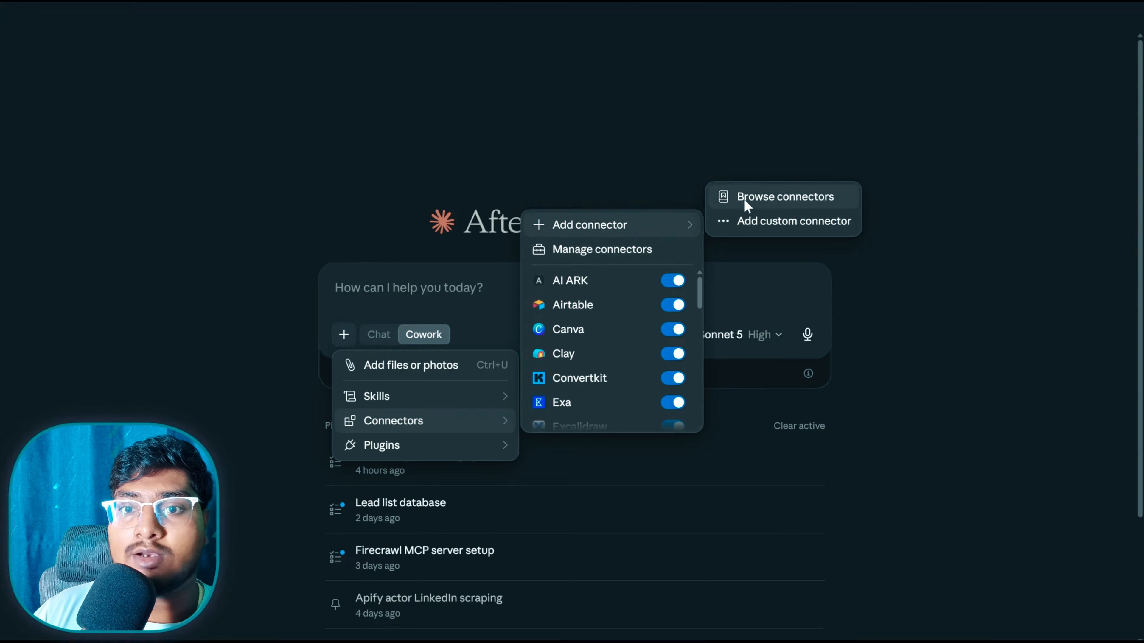
{"action": "left_click", "coordinate": [768, 197]}
Step: Search the connector directory for "api" and open the Apify connector's details
{"action": "type", "text": "a"}
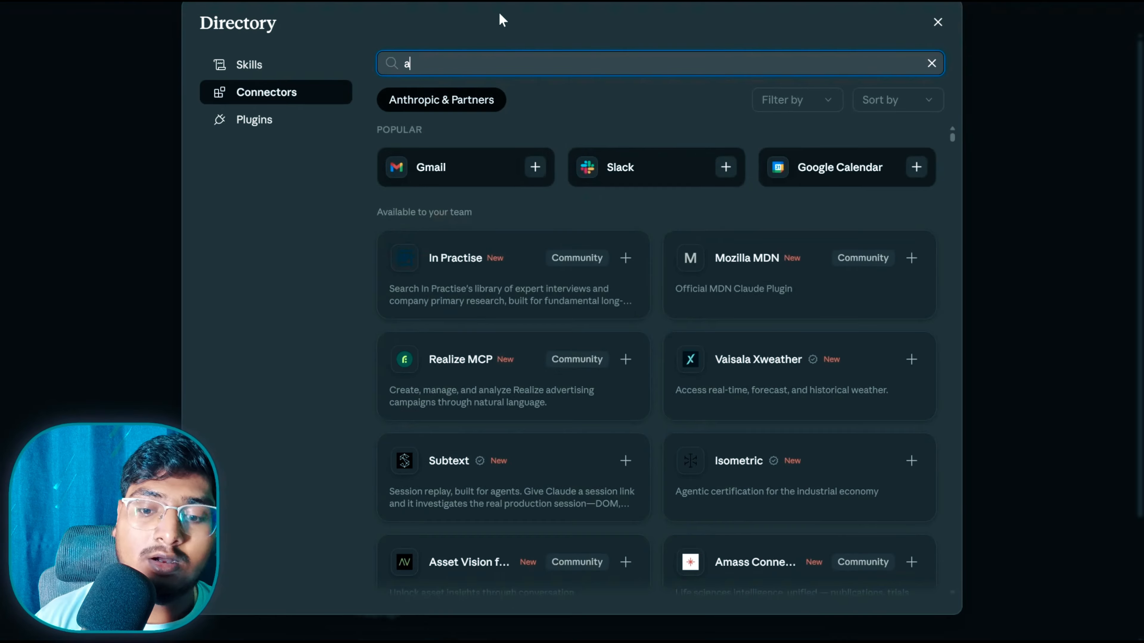
{"action": "type", "text": "pi"}
{"action": "left_click", "coordinate": [767, 158]}
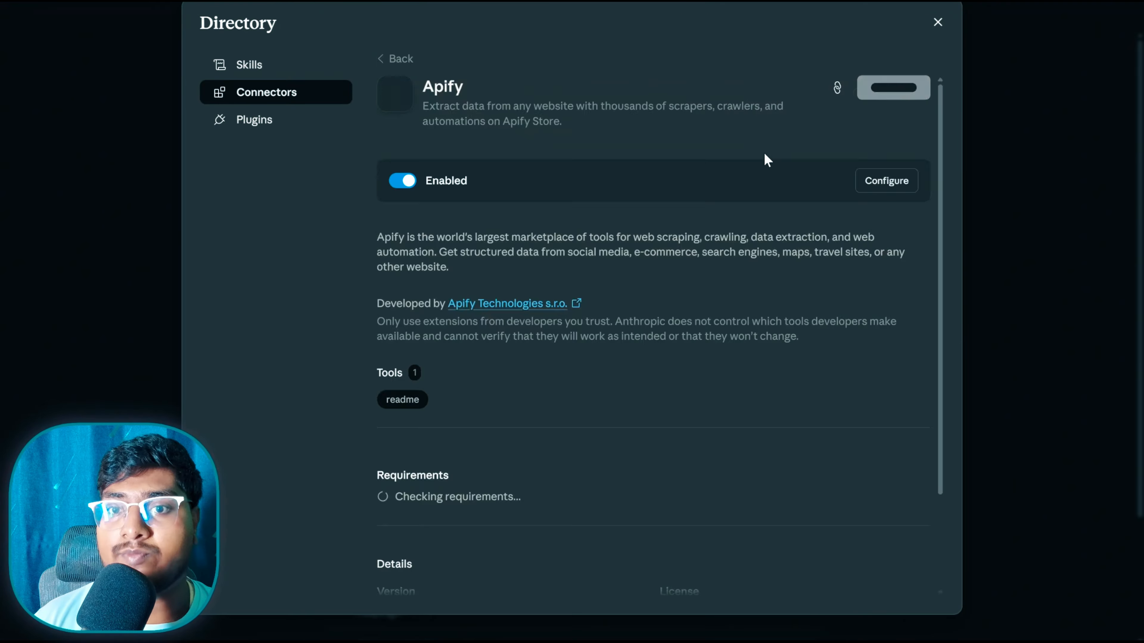
Step: Try to install the Apify desktop extension from its connector page
{"action": "left_click", "coordinate": [878, 93]}
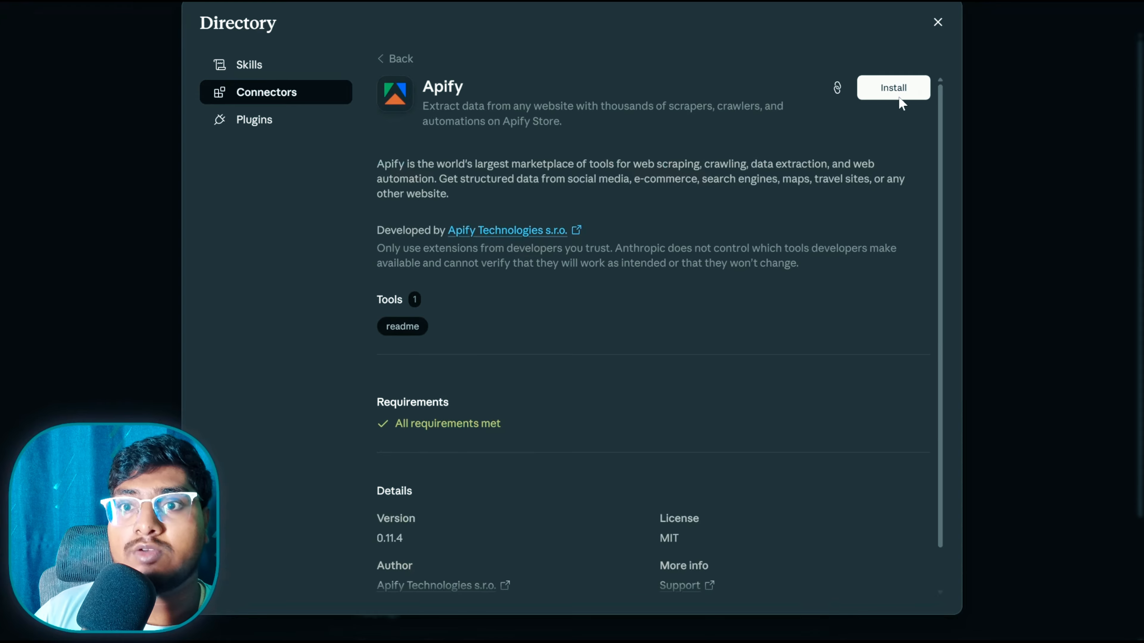
{"action": "left_click", "coordinate": [899, 97]}
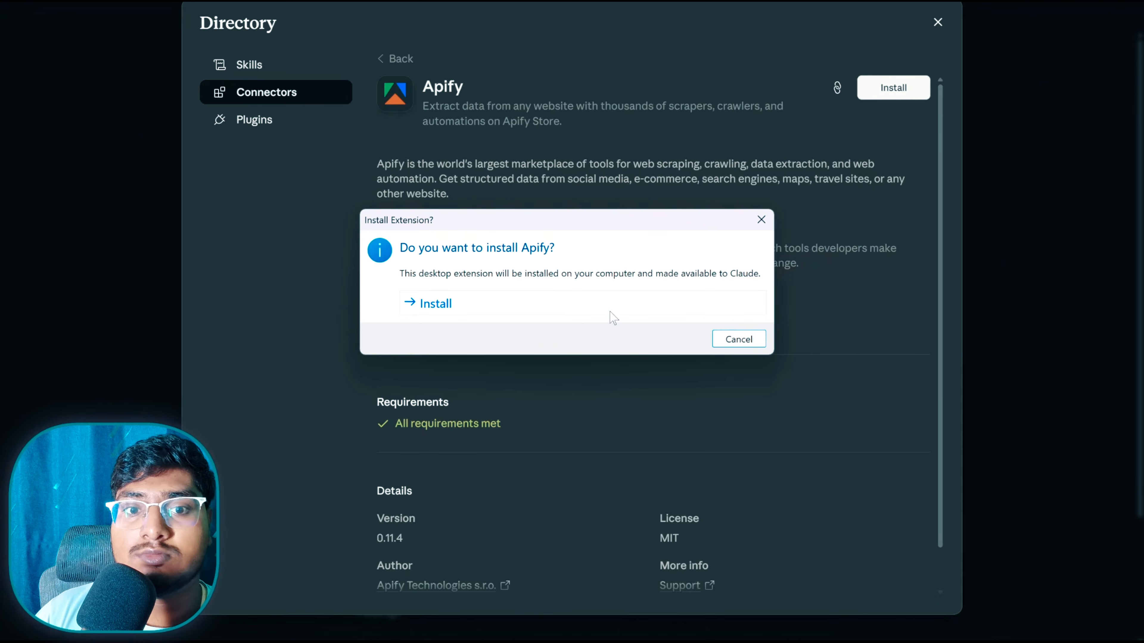
{"action": "left_click", "coordinate": [660, 305]}
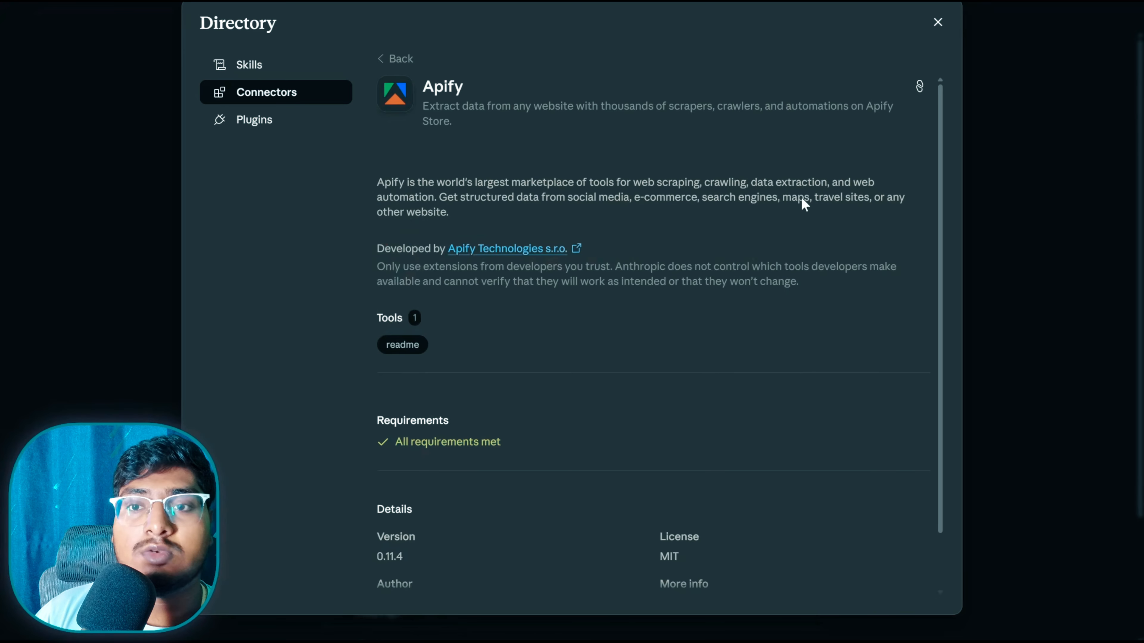
Step: Return to the connector search results, reopen Apify and install its desktop extension
{"action": "left_click", "coordinate": [397, 68]}
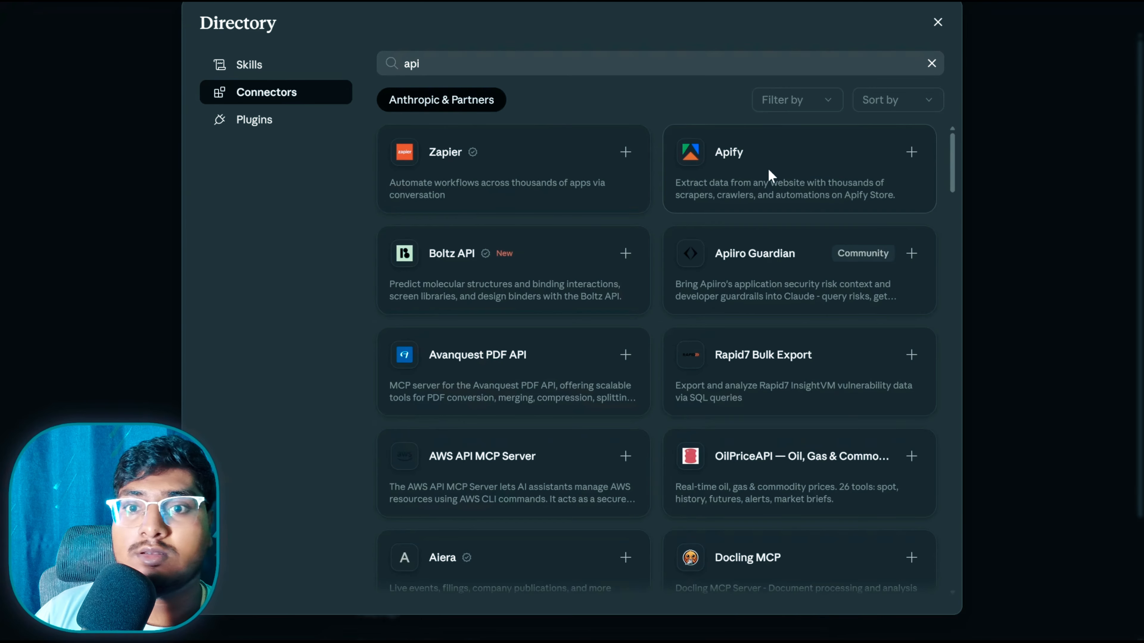
{"action": "left_click", "coordinate": [910, 157]}
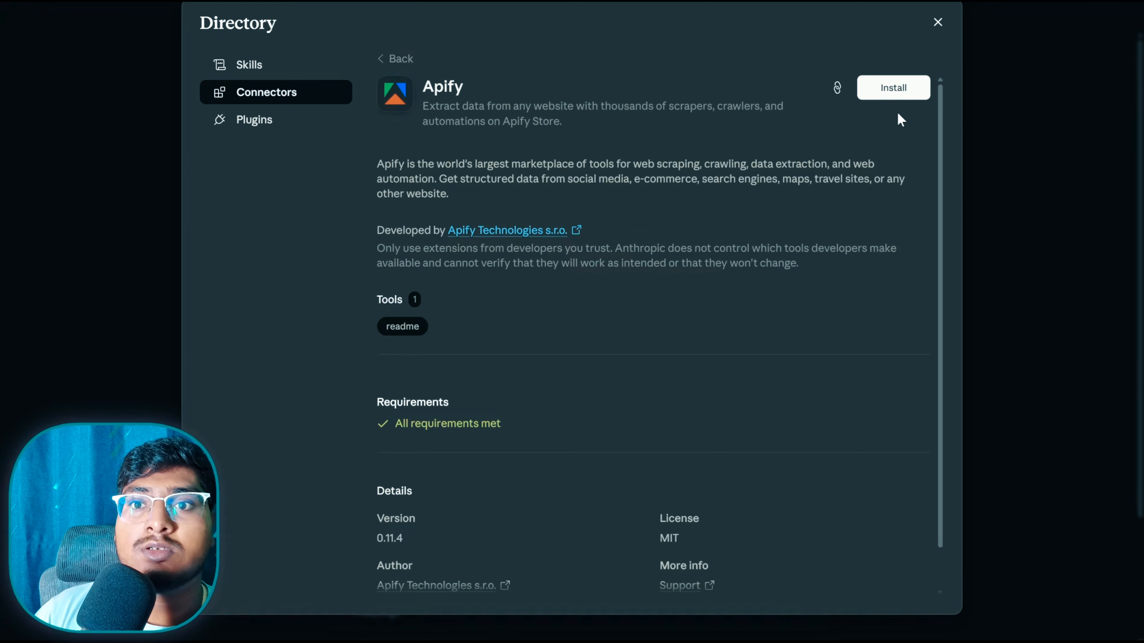
{"action": "left_click", "coordinate": [858, 91]}
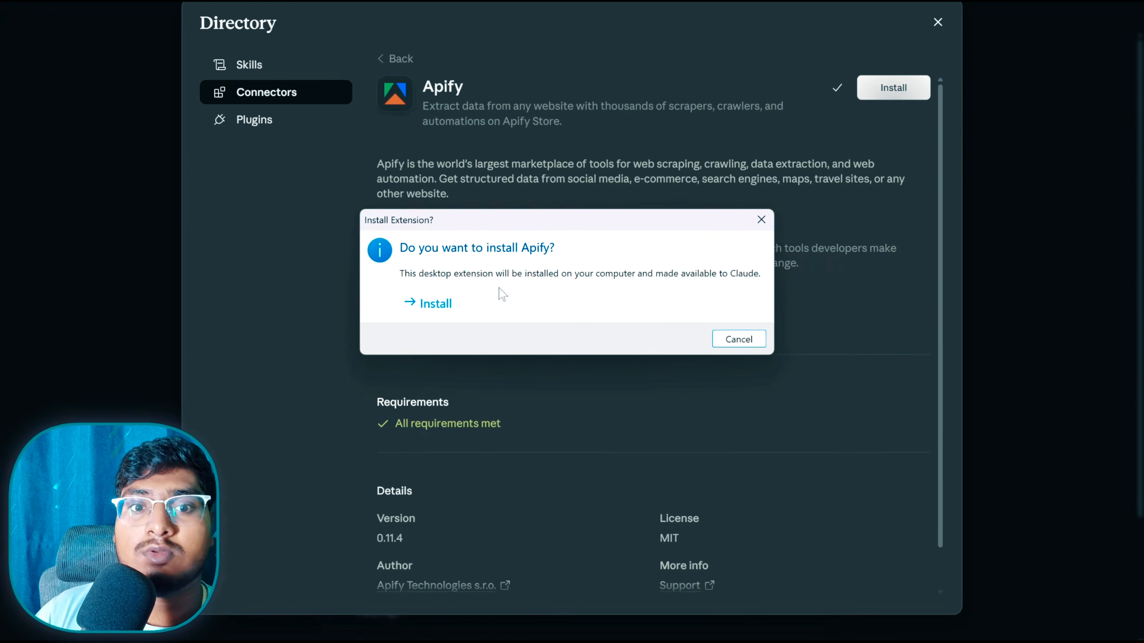
{"action": "left_click", "coordinate": [446, 301]}
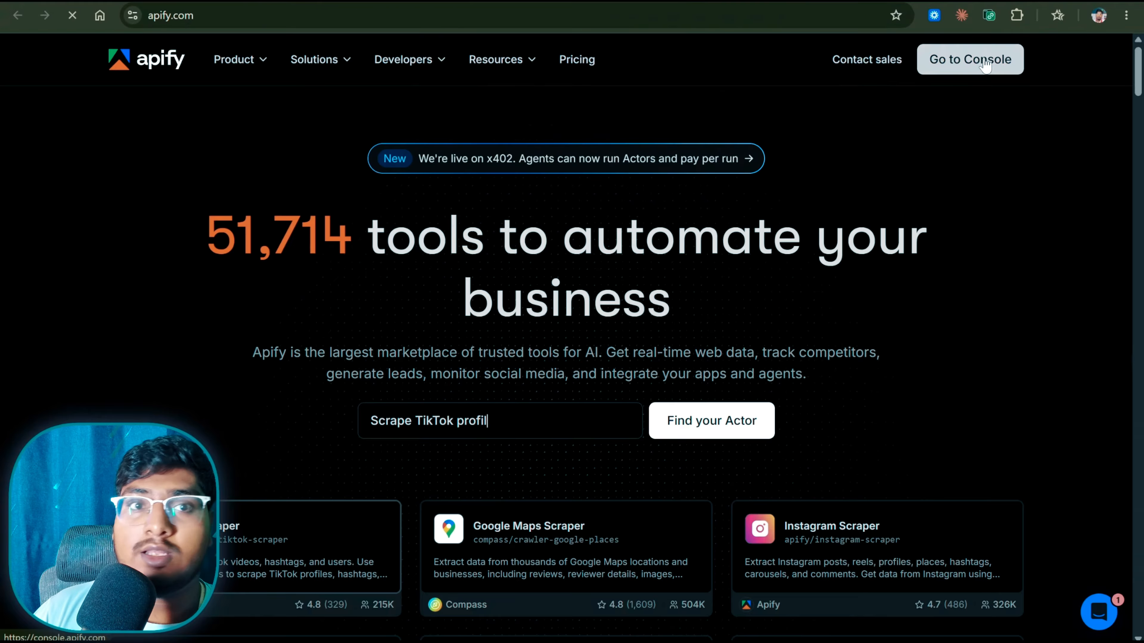
Step: Switch to the Apify site, open the console's API & Integrations settings, and copy the "Claude api" token
{"action": "left_click", "coordinate": [983, 58]}
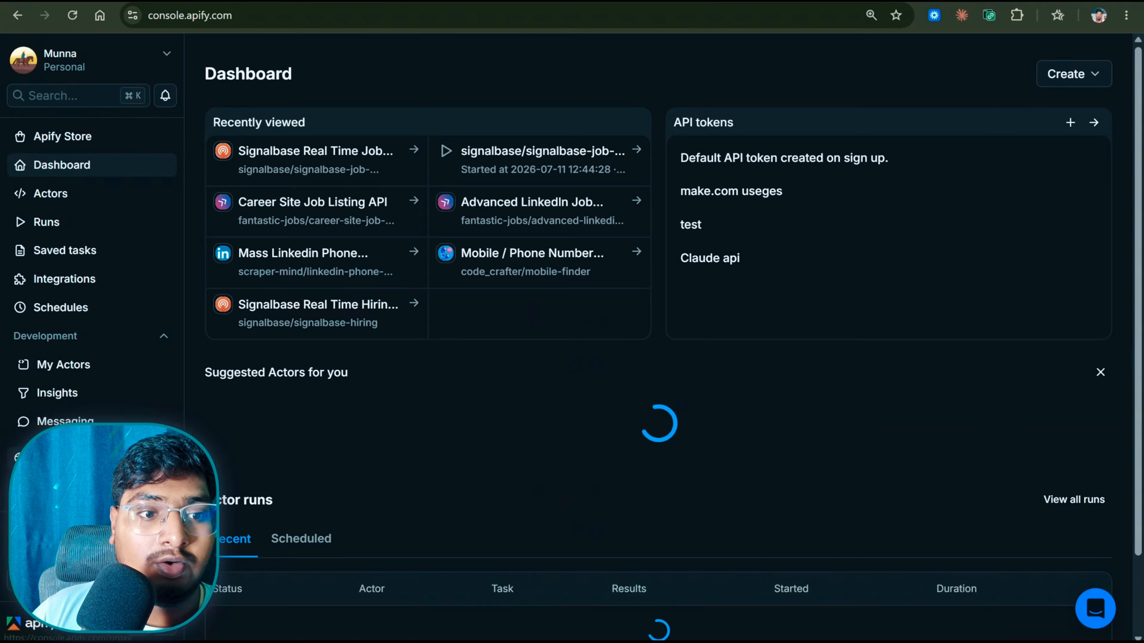
{"action": "scroll", "coordinate": [67, 450], "scroll_direction": "down", "scroll_amount": 2}
{"action": "left_click", "coordinate": [56, 489]}
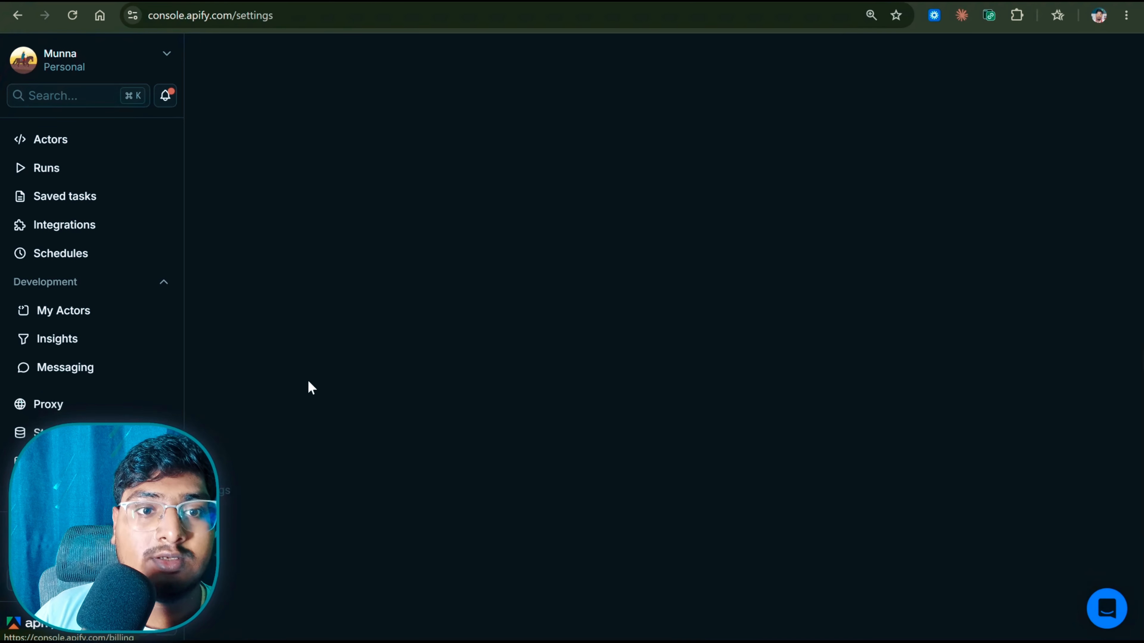
{"action": "left_click", "coordinate": [405, 147]}
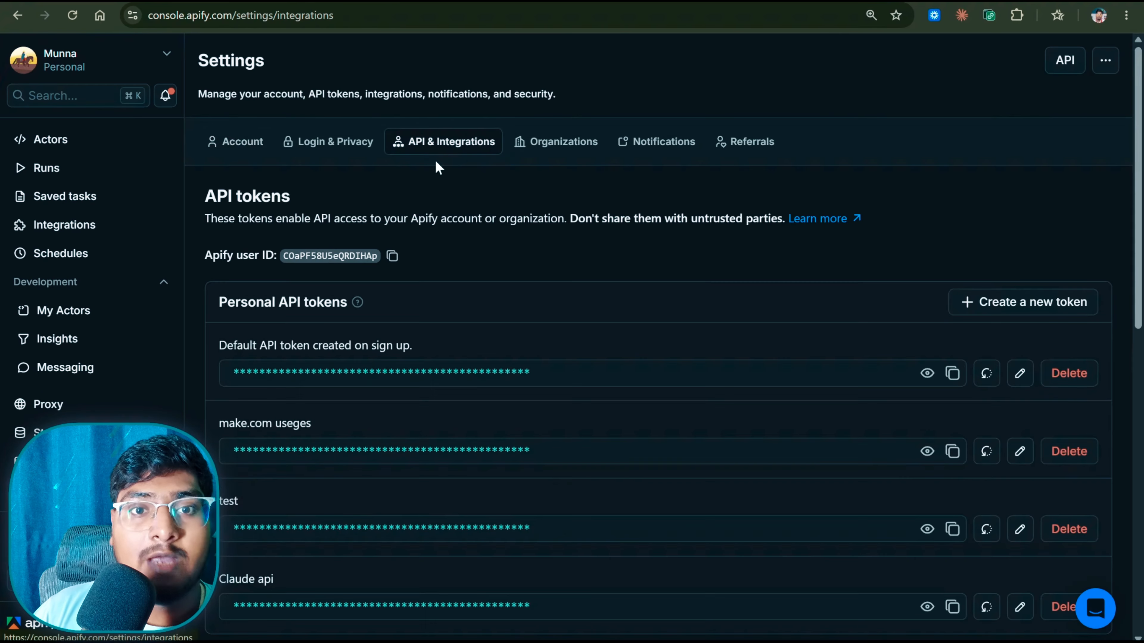
{"action": "scroll", "coordinate": [585, 361], "scroll_direction": "down", "scroll_amount": 5}
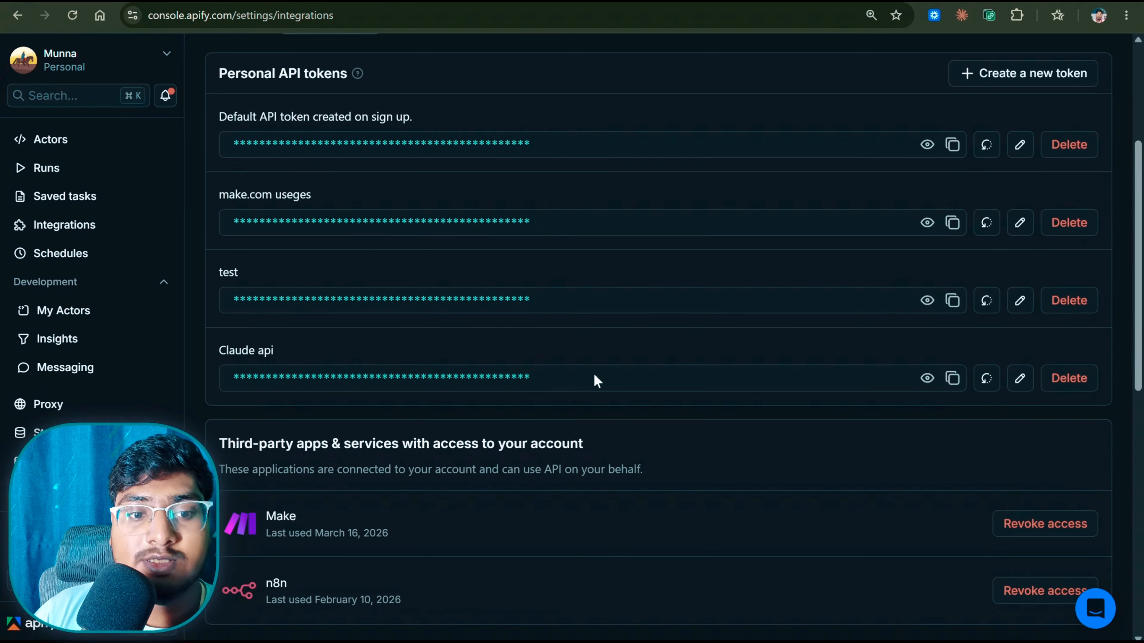
{"action": "left_click", "coordinate": [952, 378]}
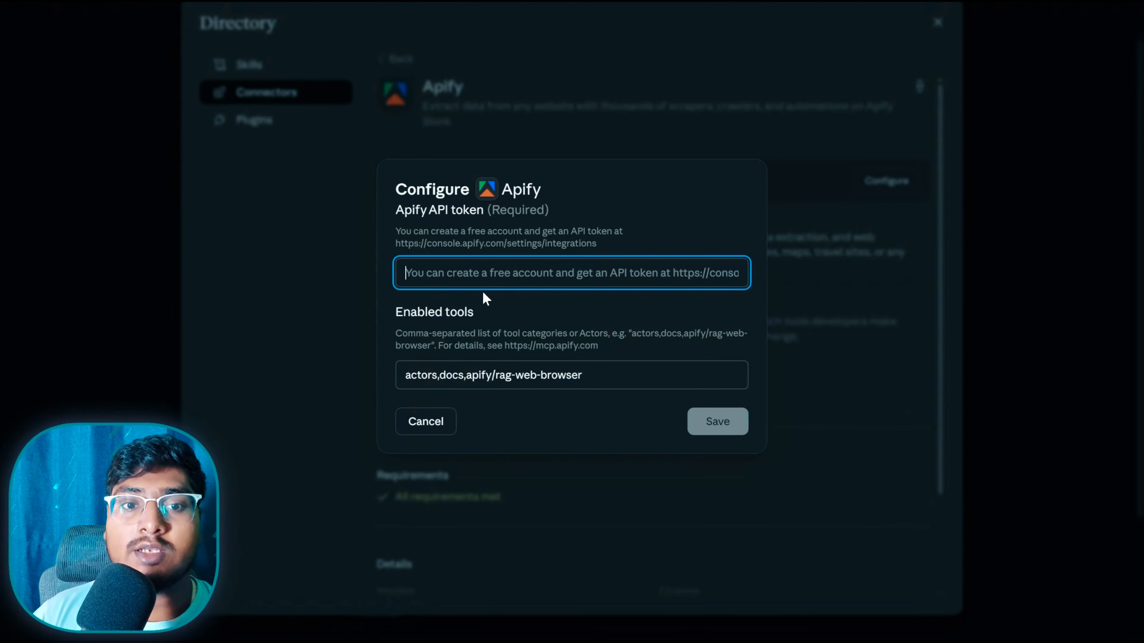
Step: Paste the Apify API token into the extension's configuration in Claude, save it, and enable the extension
{"action": "key", "text": "ctrl+v"}
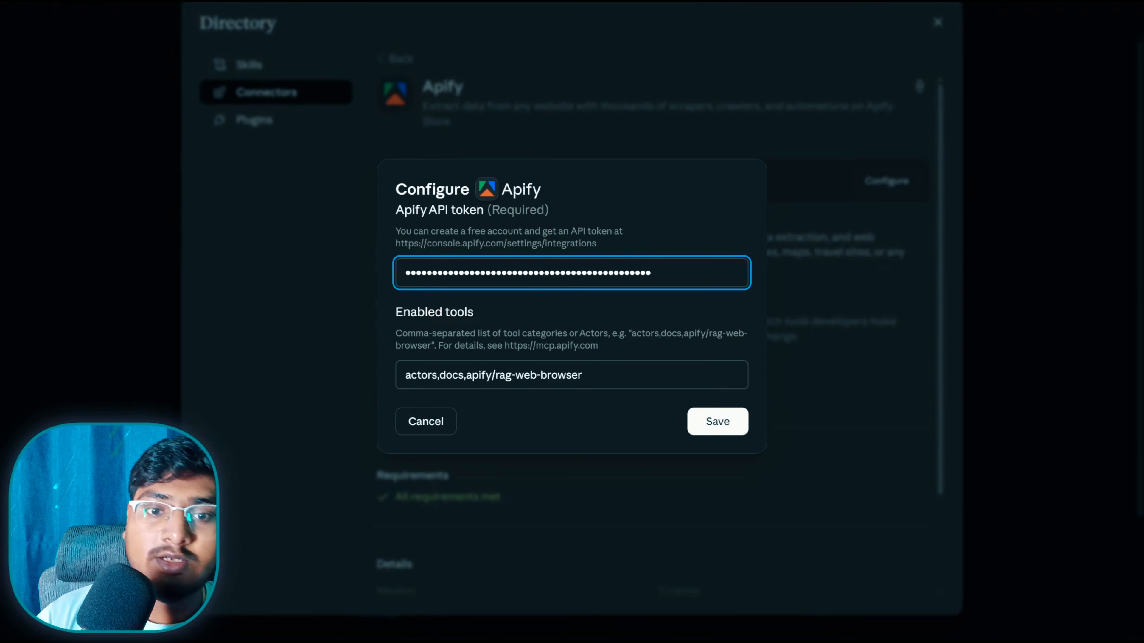
{"action": "left_click", "coordinate": [717, 422]}
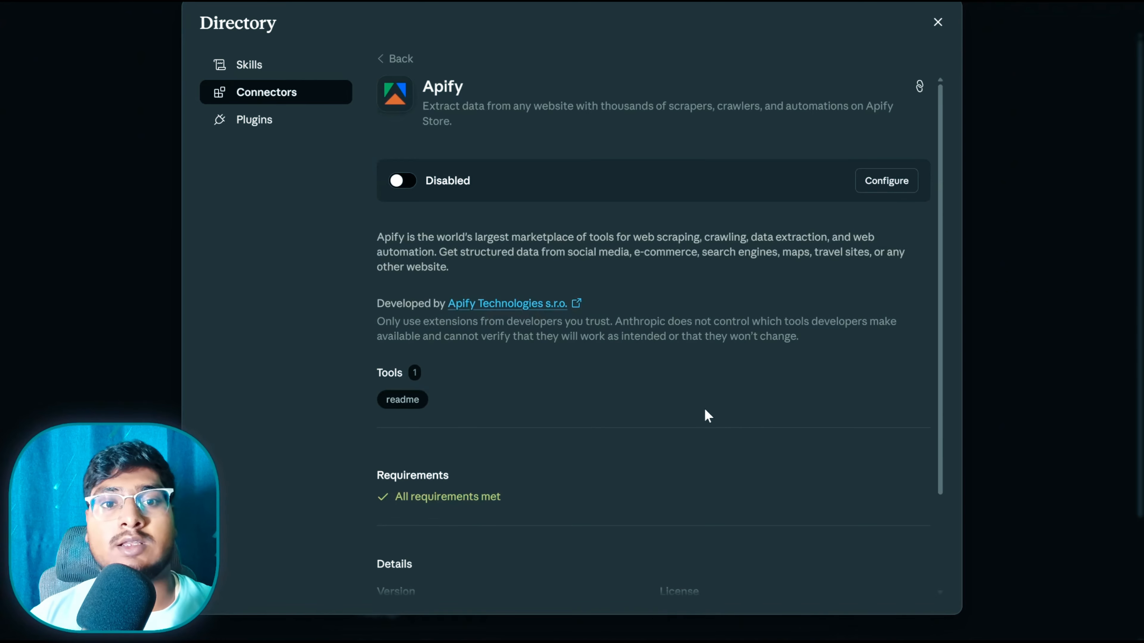
{"action": "left_click", "coordinate": [401, 180]}
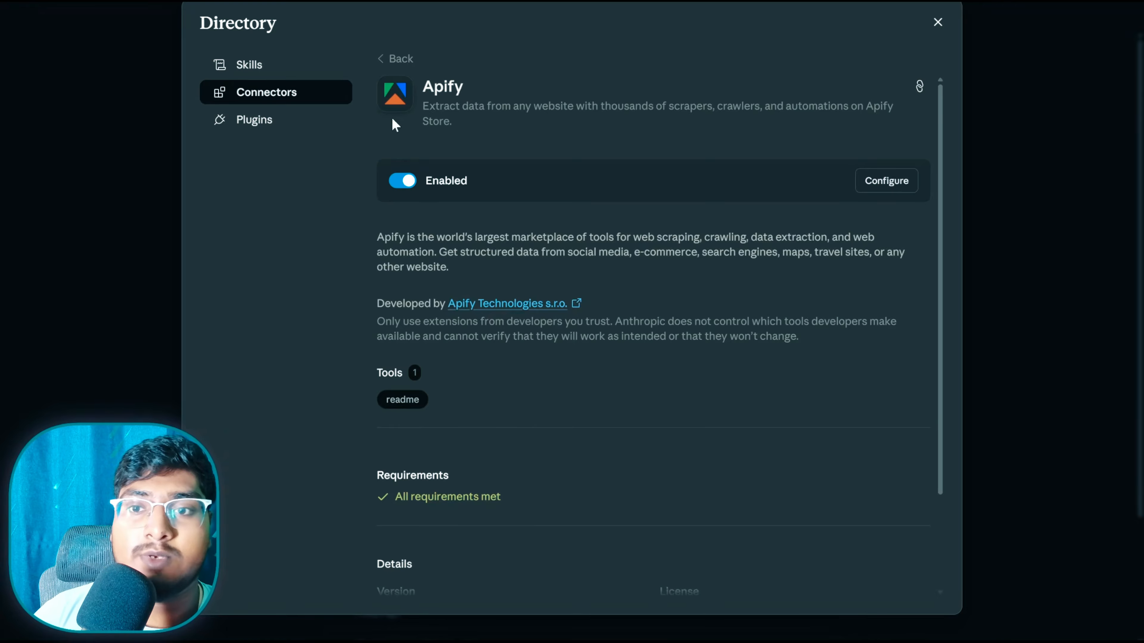
Step: Review the saved configuration of apify-mcp-server and return to the list of all extensions
{"action": "left_click", "coordinate": [889, 182]}
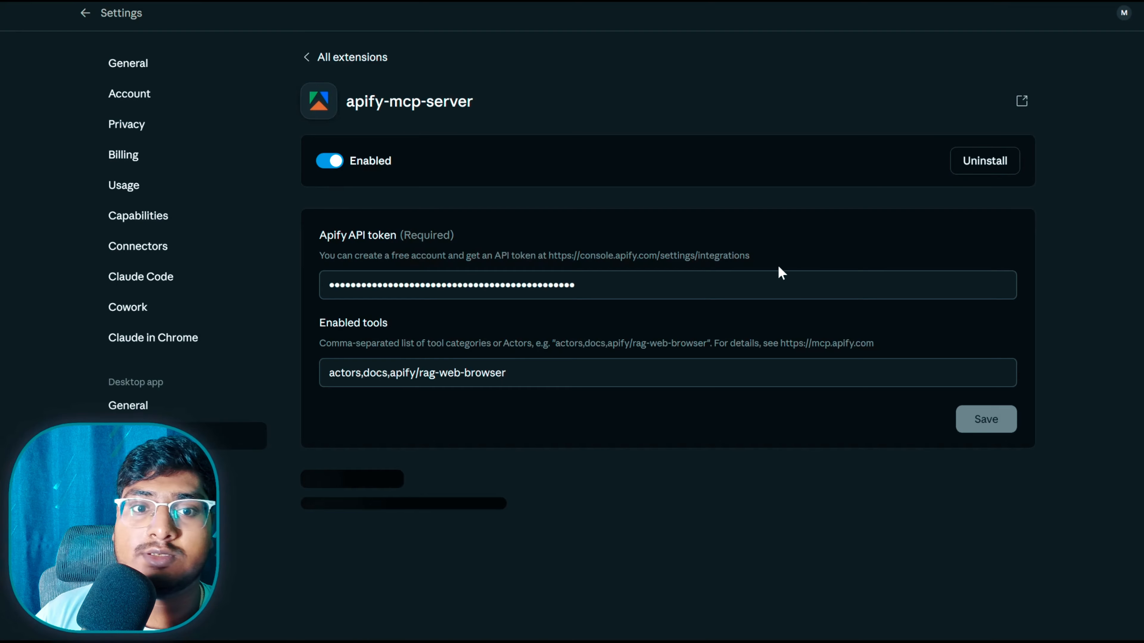
{"action": "left_click", "coordinate": [302, 57]}
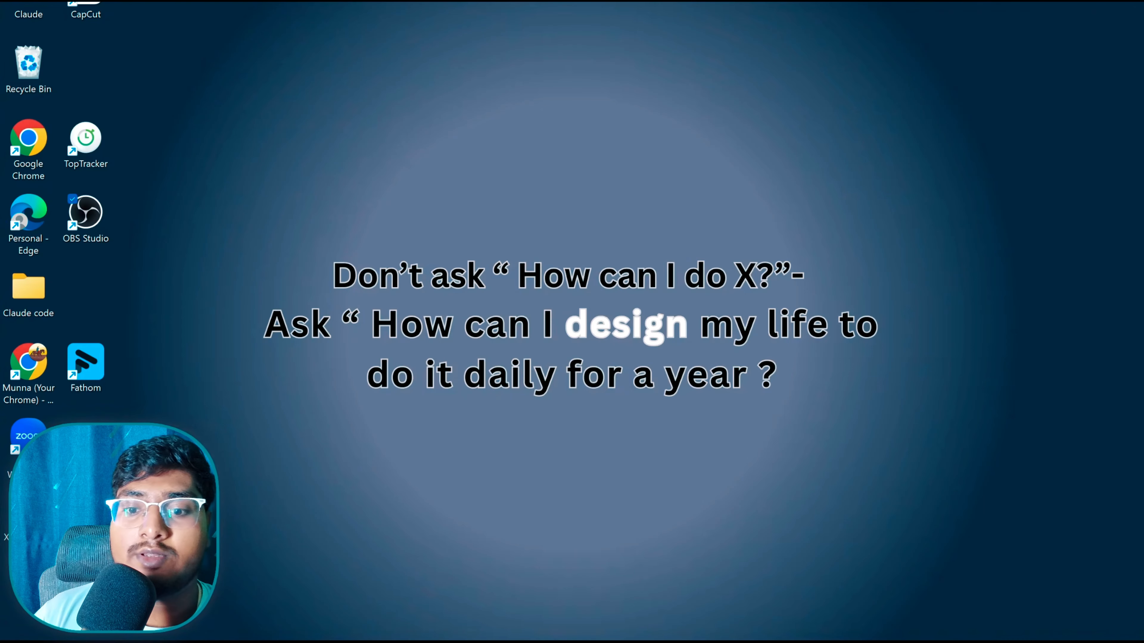
Step: Switch back to the setup guide in Chrome and read Steps 2 to 4, including the job-change-signal-tracker skill's download link
{"action": "mouse_move", "coordinate": [790, 642]}
{"action": "left_click", "coordinate": [788, 600]}
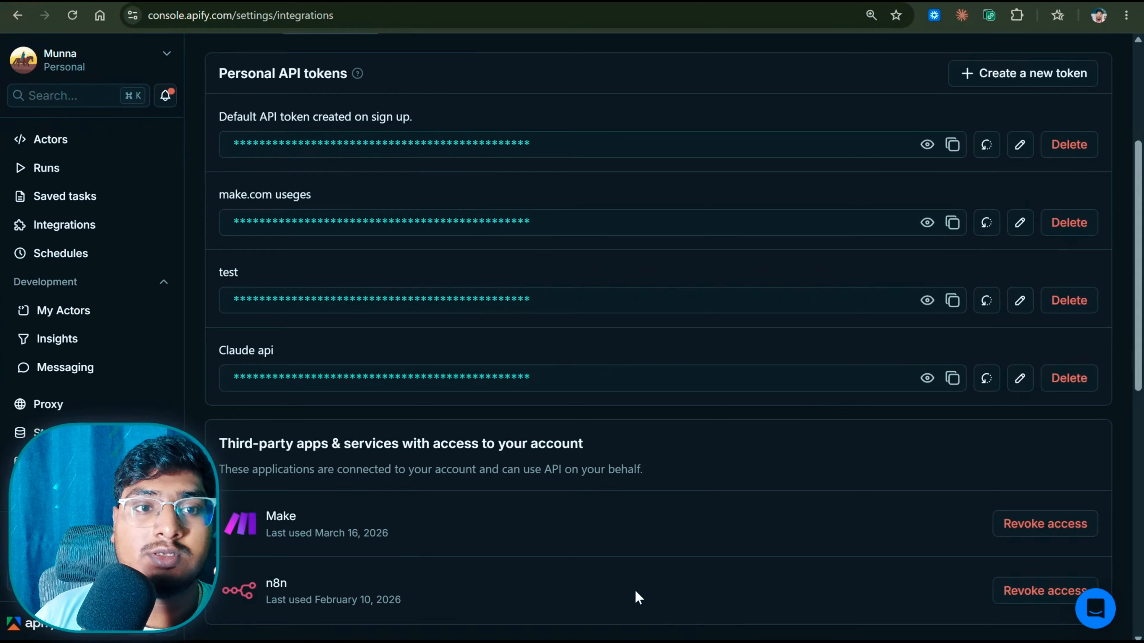
{"action": "left_click", "coordinate": [86, 1]}
{"action": "scroll", "coordinate": [557, 384], "scroll_direction": "up", "scroll_amount": 1}
{"action": "scroll", "coordinate": [558, 384], "scroll_direction": "down", "scroll_amount": 3}
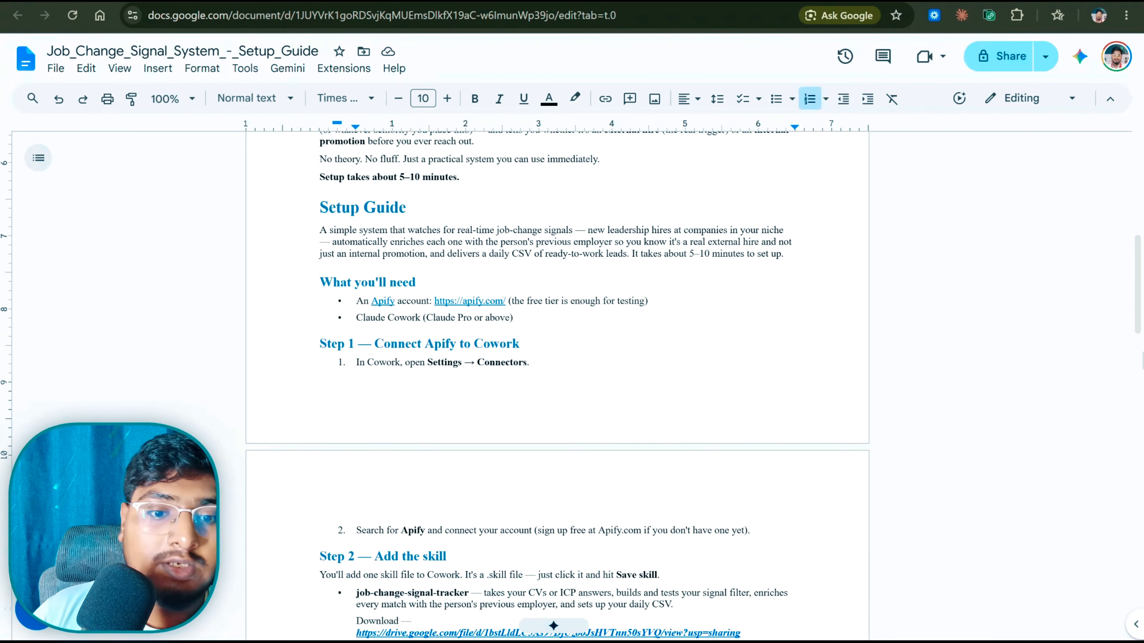
{"action": "scroll", "coordinate": [557, 383], "scroll_direction": "down", "scroll_amount": 3}
{"action": "scroll", "coordinate": [557, 383], "scroll_direction": "down", "scroll_amount": 2}
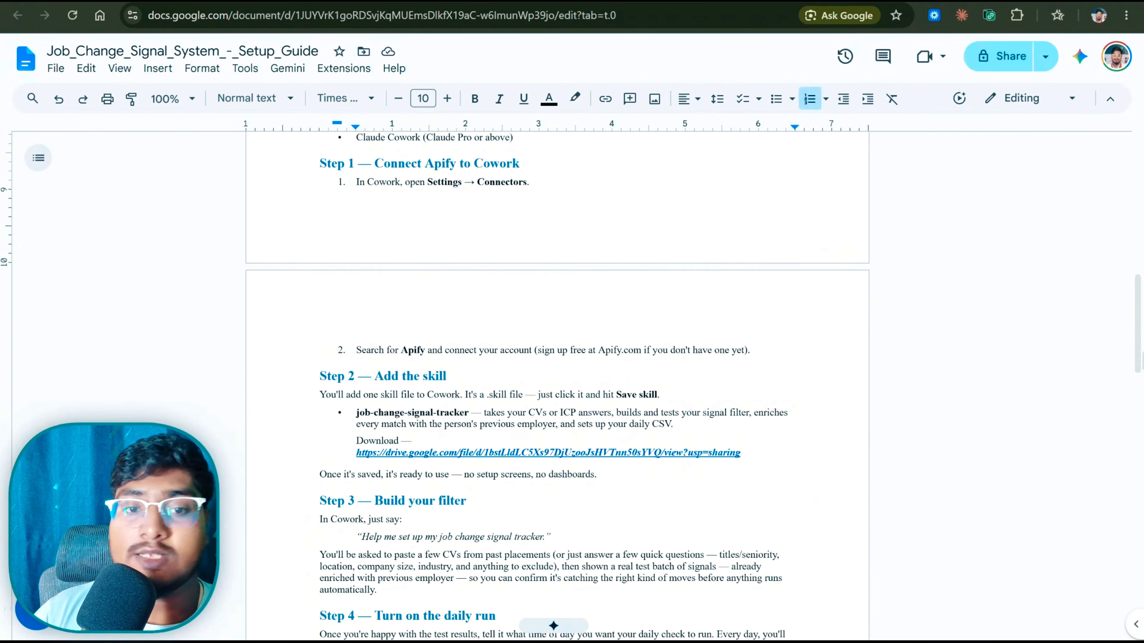
{"action": "scroll", "coordinate": [557, 383], "scroll_direction": "down", "scroll_amount": 4}
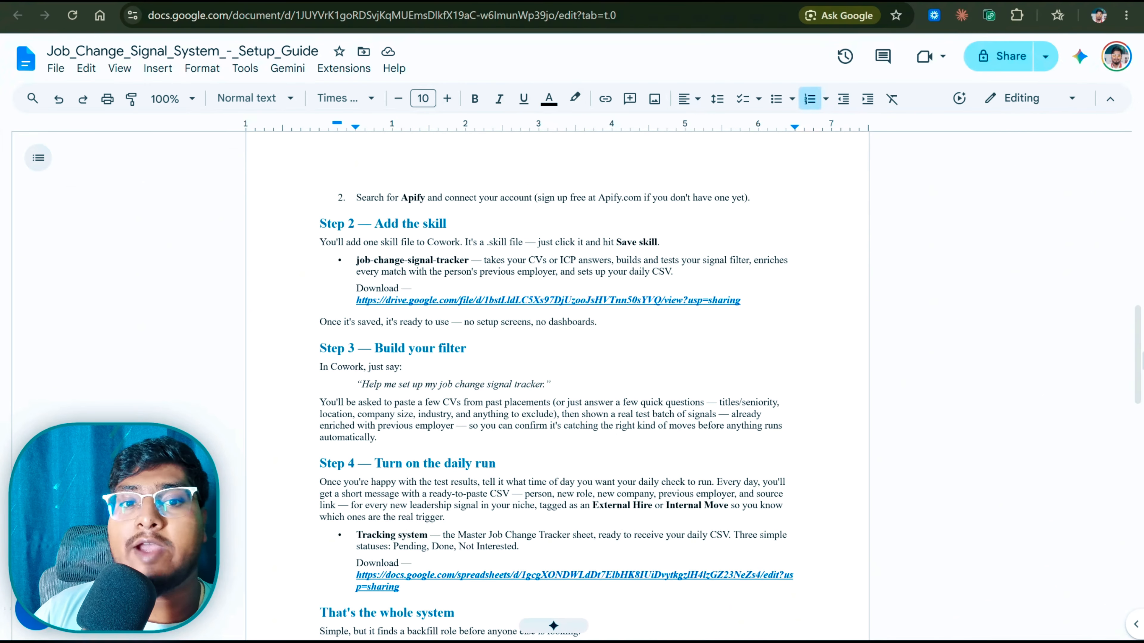
{"action": "left_click", "coordinate": [743, 300]}
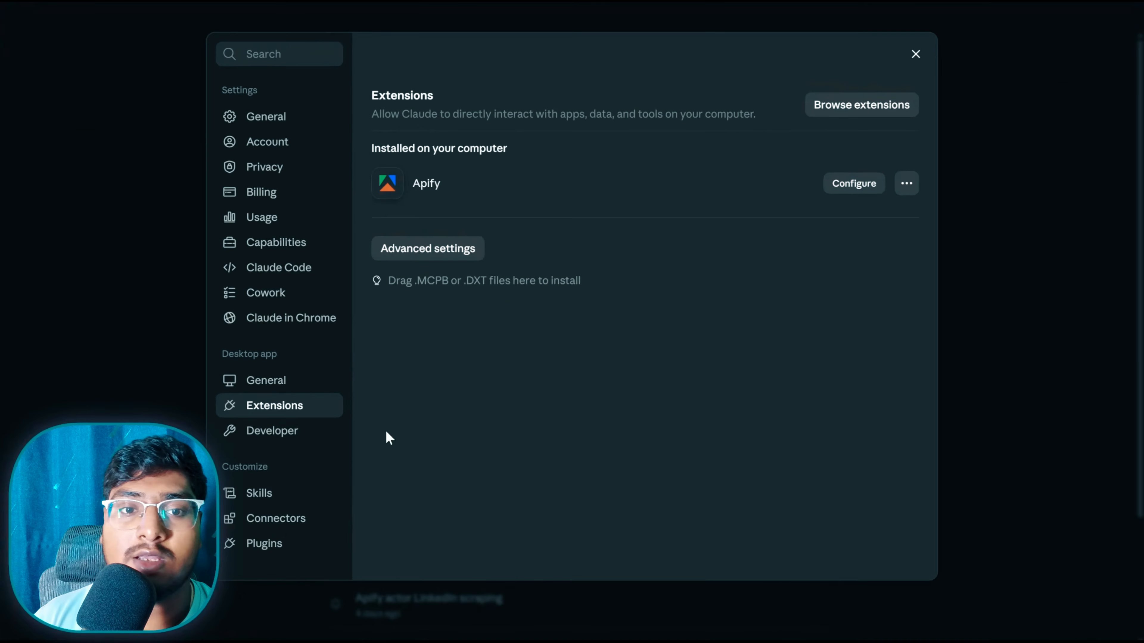
Step: Leave the extension settings, open skill management, check the options for adding a skill, and find job-change-signal-tracker in the list
{"action": "left_click", "coordinate": [915, 55]}
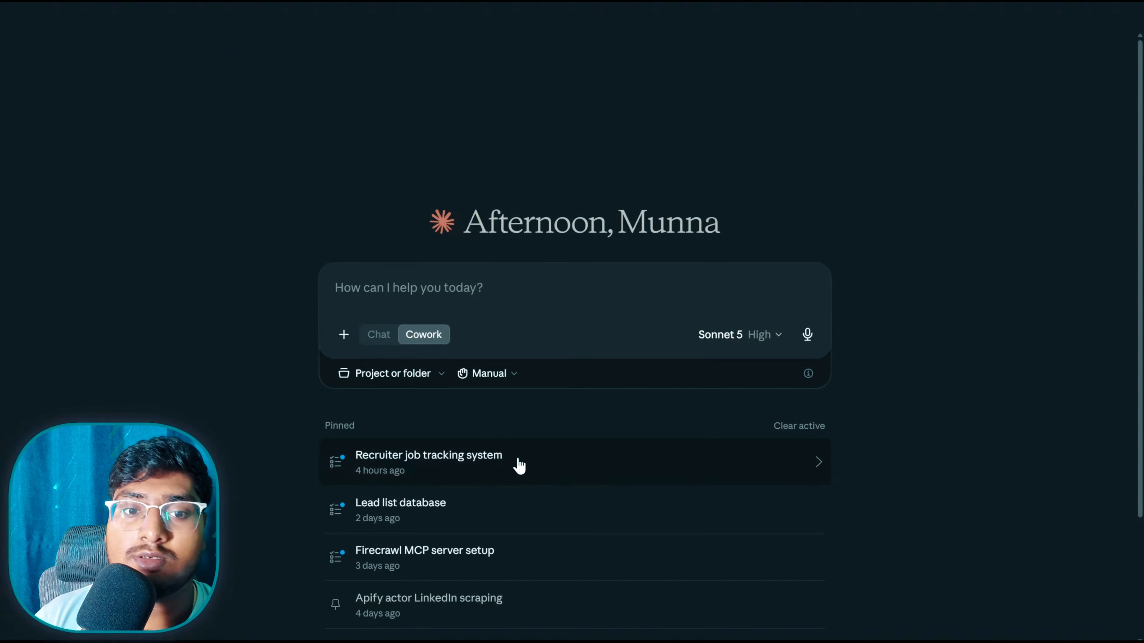
{"action": "left_click", "coordinate": [345, 334]}
{"action": "mouse_move", "coordinate": [496, 396]}
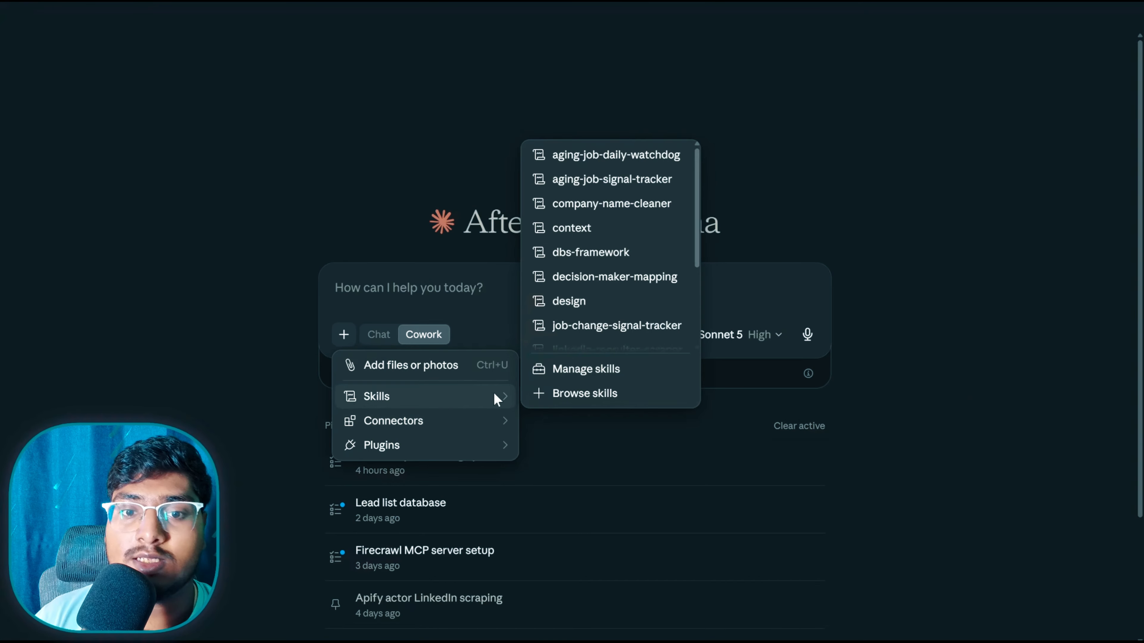
{"action": "left_click", "coordinate": [589, 369]}
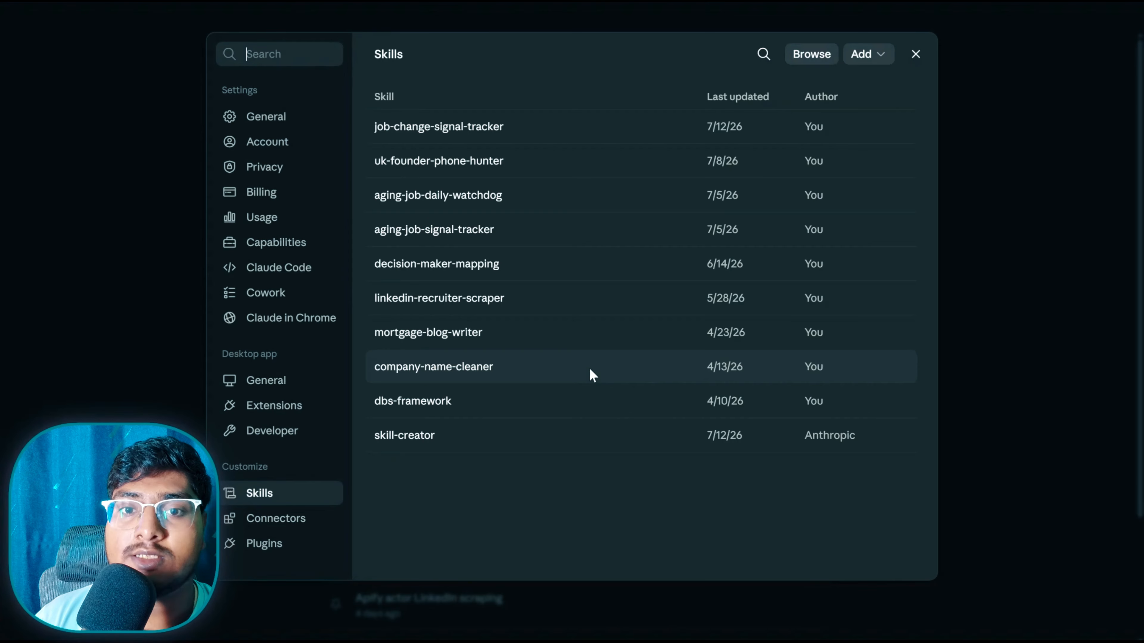
{"action": "left_click", "coordinate": [879, 53]}
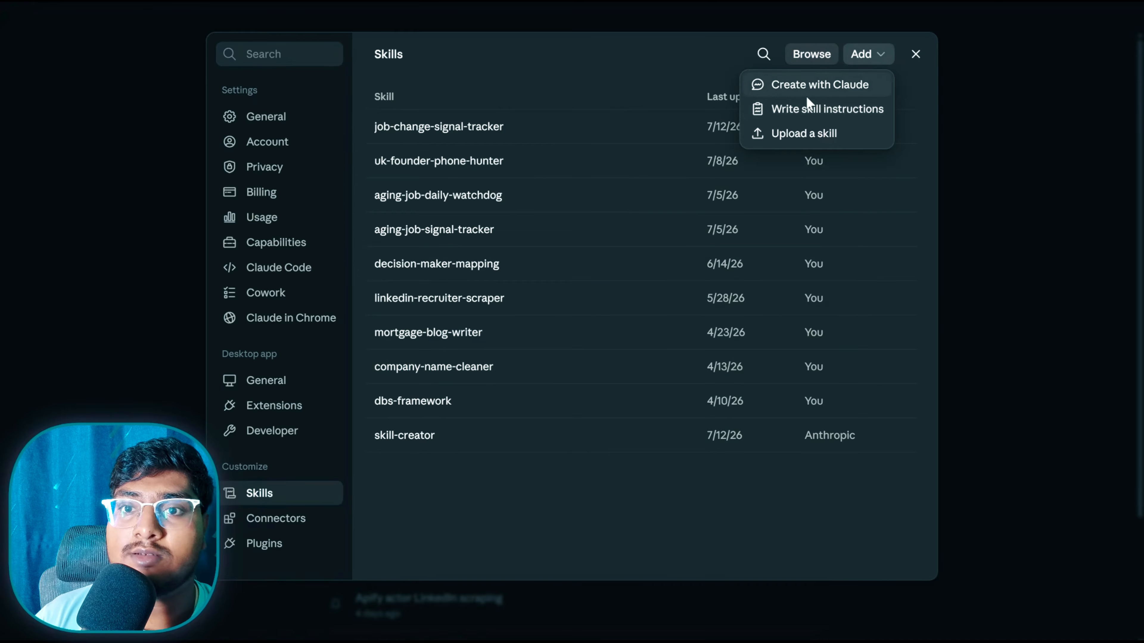
{"action": "left_click", "coordinate": [618, 77]}
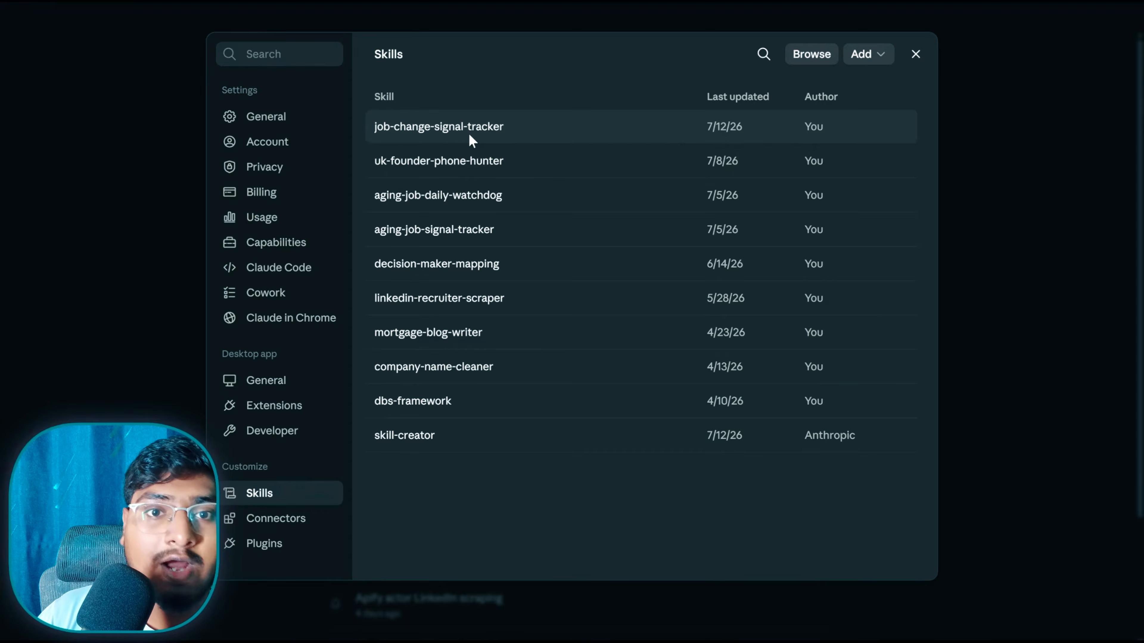
{"action": "left_click", "coordinate": [1005, 162]}
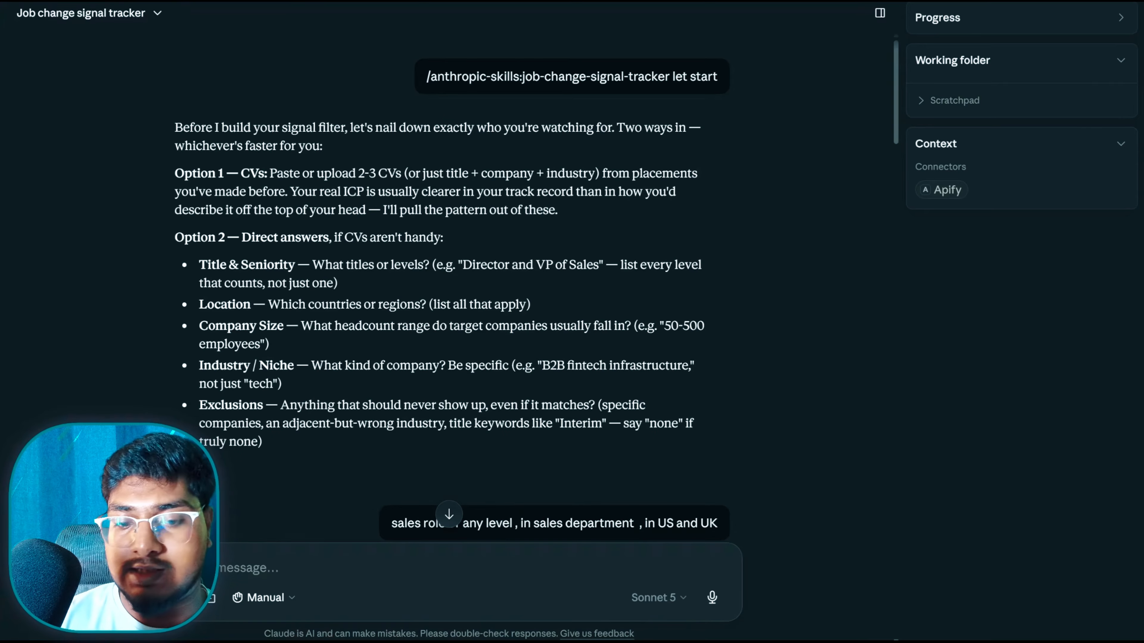
Step: In the Job change signal tracker chat, look up the job-change-signal-tracker skill with "/" and view its description
{"action": "type", "text": "/"}
{"action": "scroll", "coordinate": [250, 484], "scroll_direction": "down", "scroll_amount": 2}
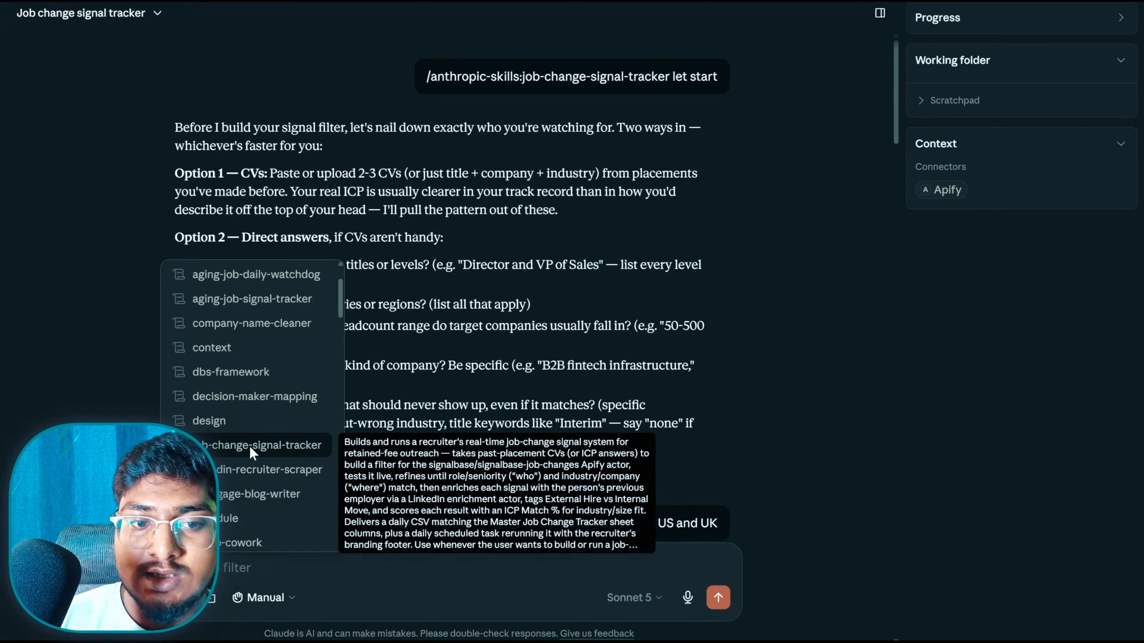
{"action": "left_click", "coordinate": [615, 288]}
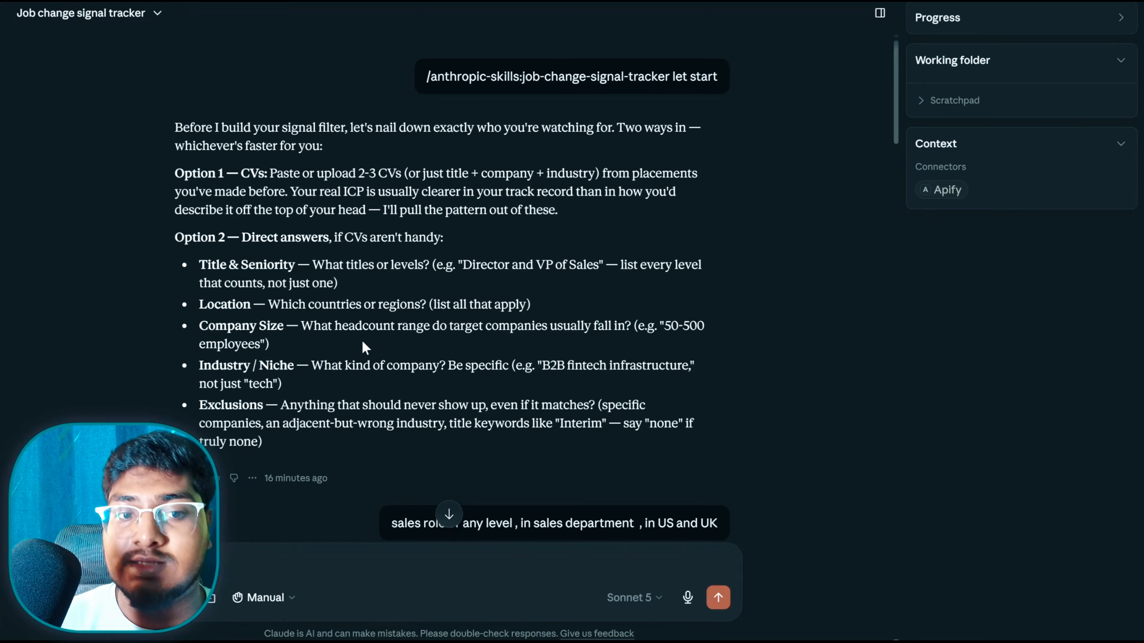
Step: Read the skill's intake questions and the replies on role, location, company size, industry and exclusions in the chat
{"action": "scroll", "coordinate": [450, 316], "scroll_direction": "down", "scroll_amount": 2}
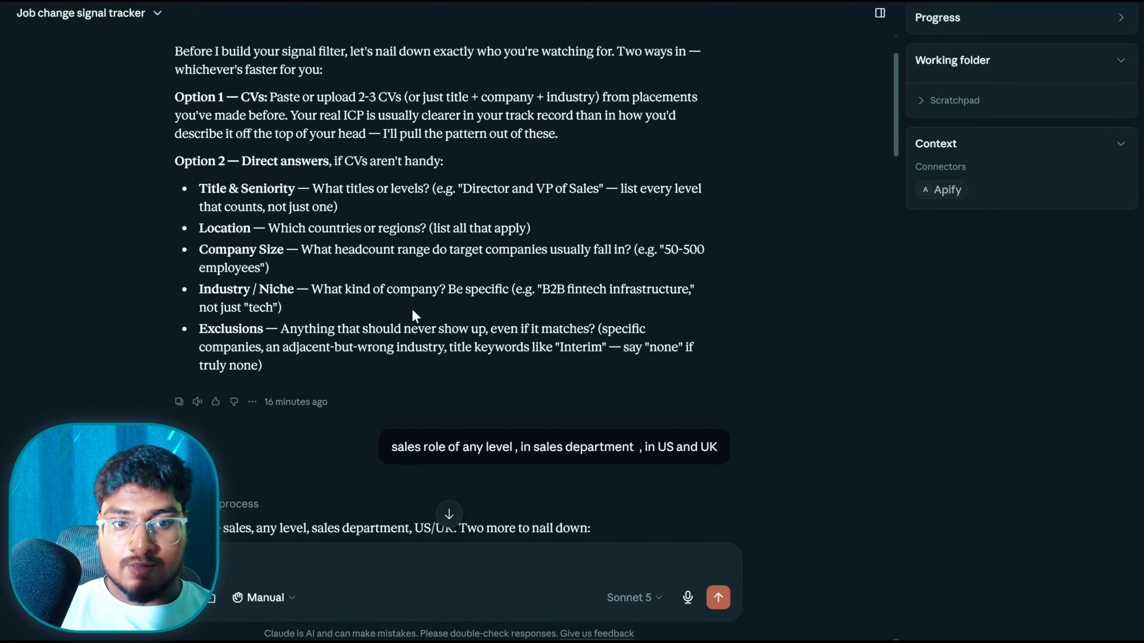
{"action": "scroll", "coordinate": [412, 309], "scroll_direction": "down", "scroll_amount": 5}
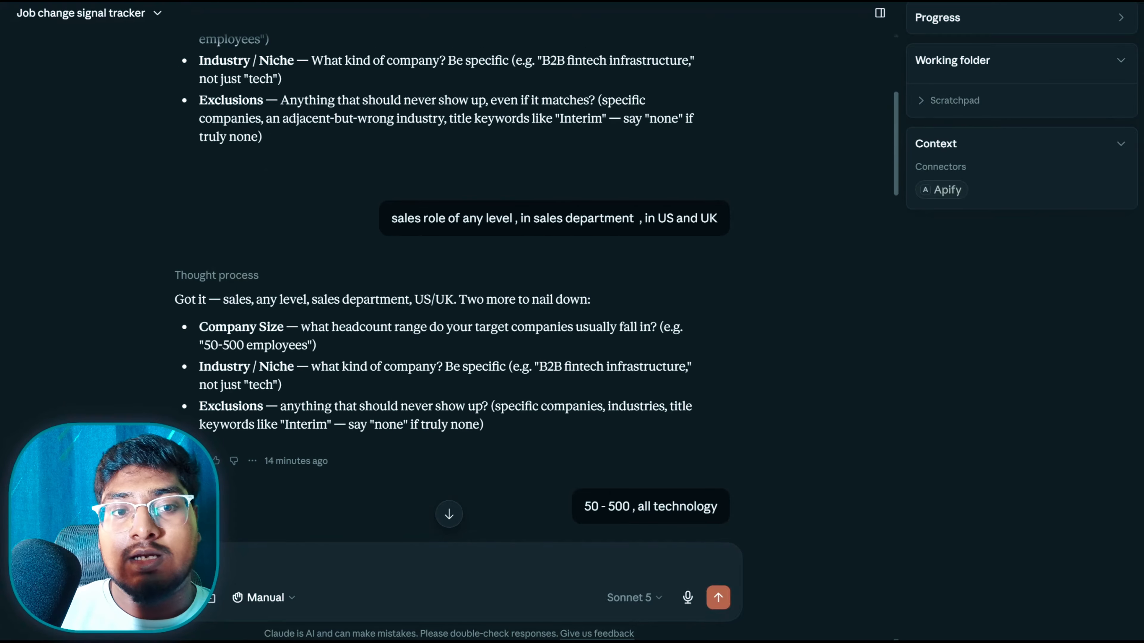
{"action": "scroll", "coordinate": [487, 293], "scroll_direction": "up", "scroll_amount": 3}
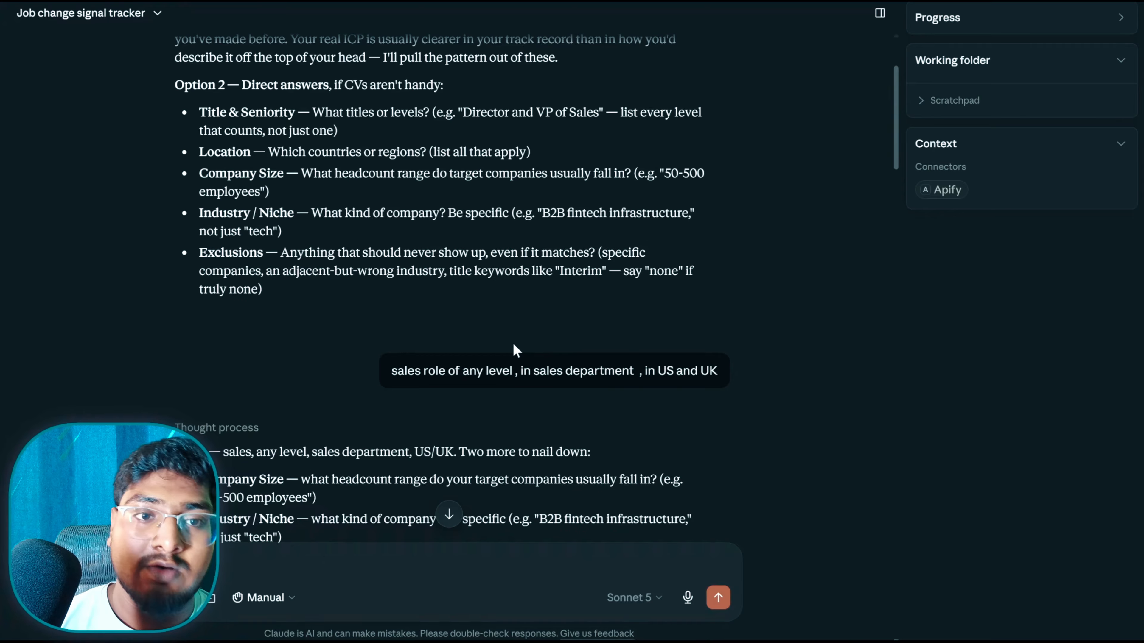
{"action": "scroll", "coordinate": [513, 344], "scroll_direction": "up", "scroll_amount": 2}
{"action": "scroll", "coordinate": [452, 348], "scroll_direction": "down", "scroll_amount": 3}
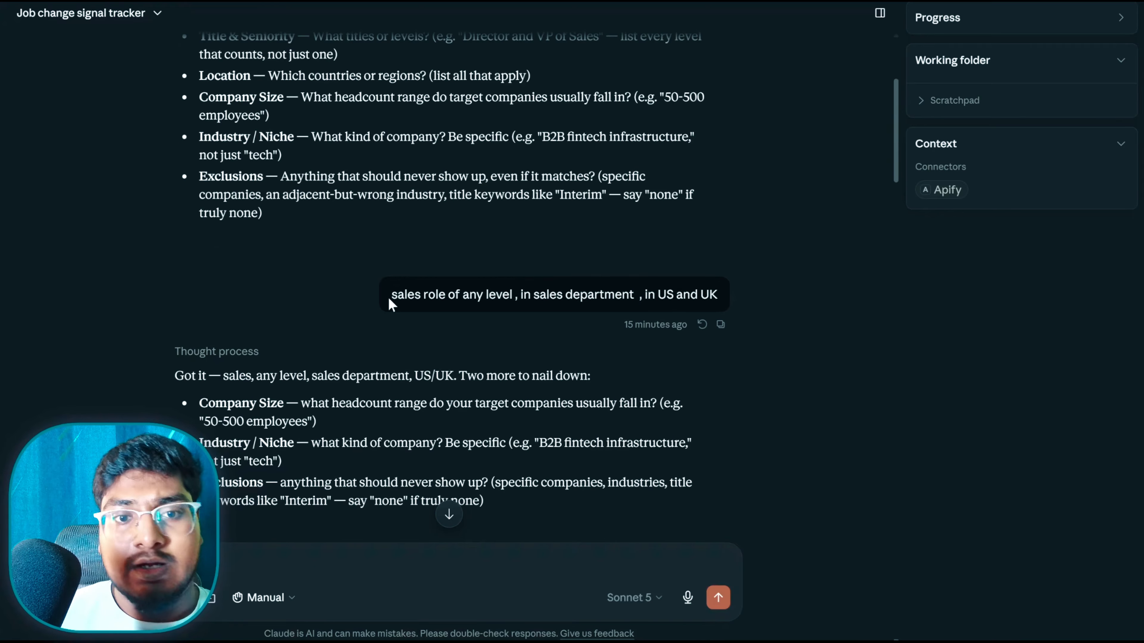
{"action": "left_click_drag", "start_coordinate": [390, 304], "coordinate": [623, 295]}
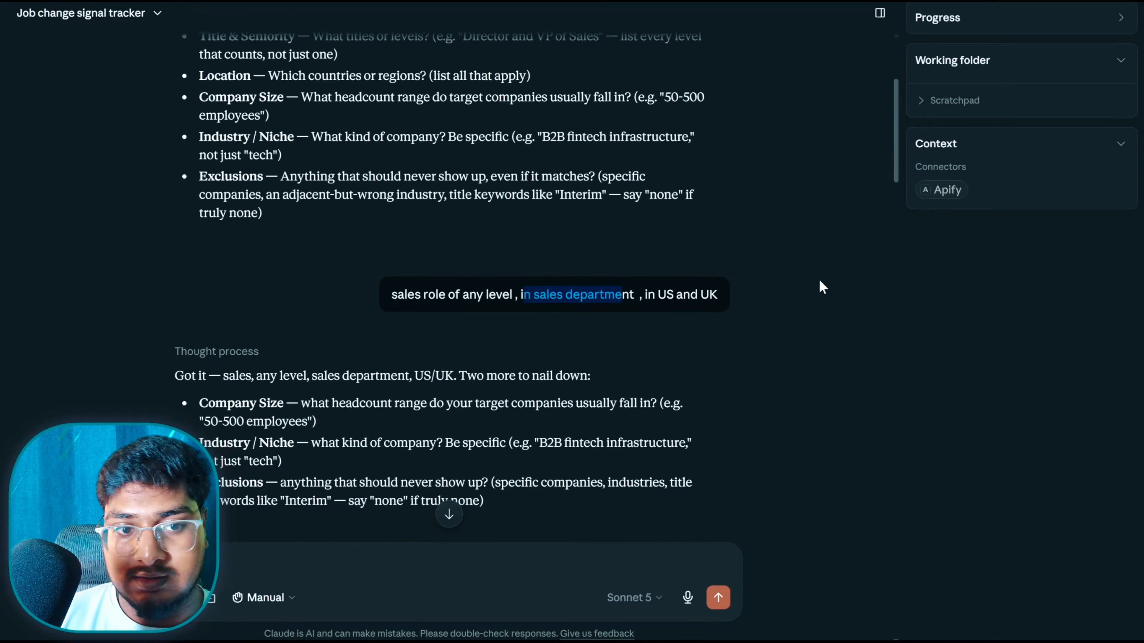
{"action": "scroll", "coordinate": [757, 306], "scroll_direction": "down", "scroll_amount": 2}
{"action": "scroll", "coordinate": [444, 325], "scroll_direction": "down", "scroll_amount": 2}
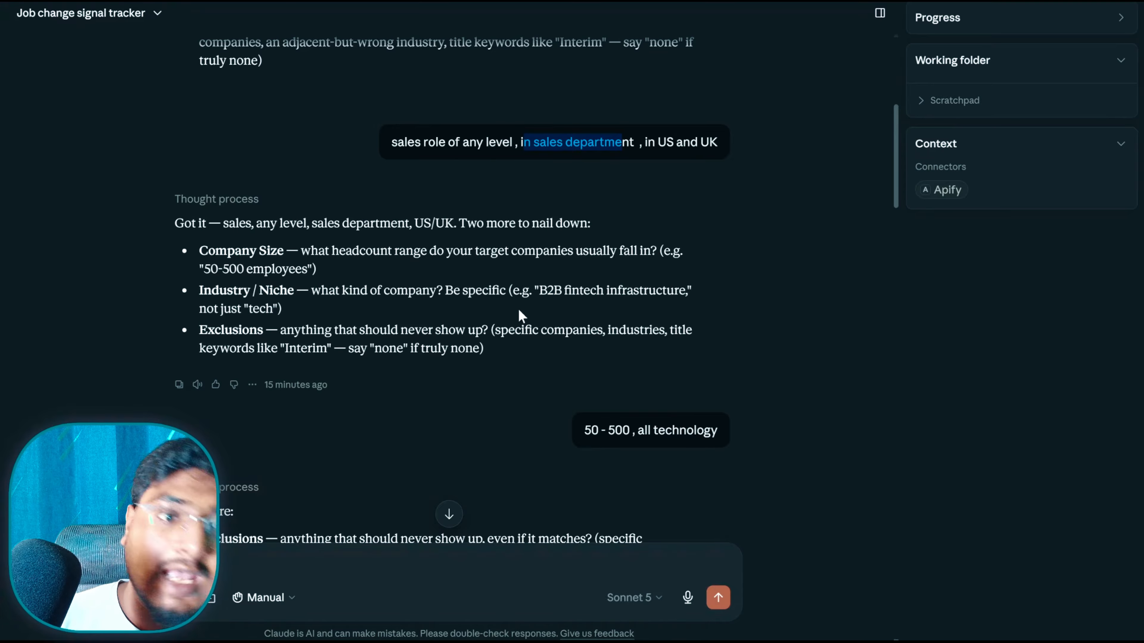
{"action": "scroll", "coordinate": [571, 316], "scroll_direction": "down", "scroll_amount": 2}
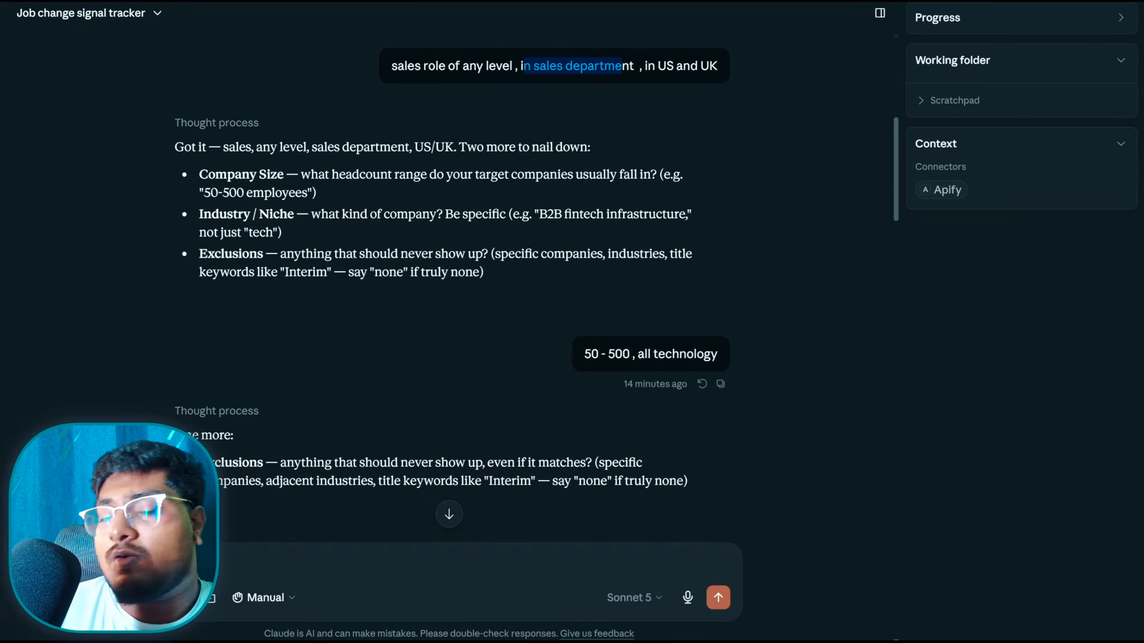
{"action": "scroll", "coordinate": [791, 320], "scroll_direction": "down", "scroll_amount": 2}
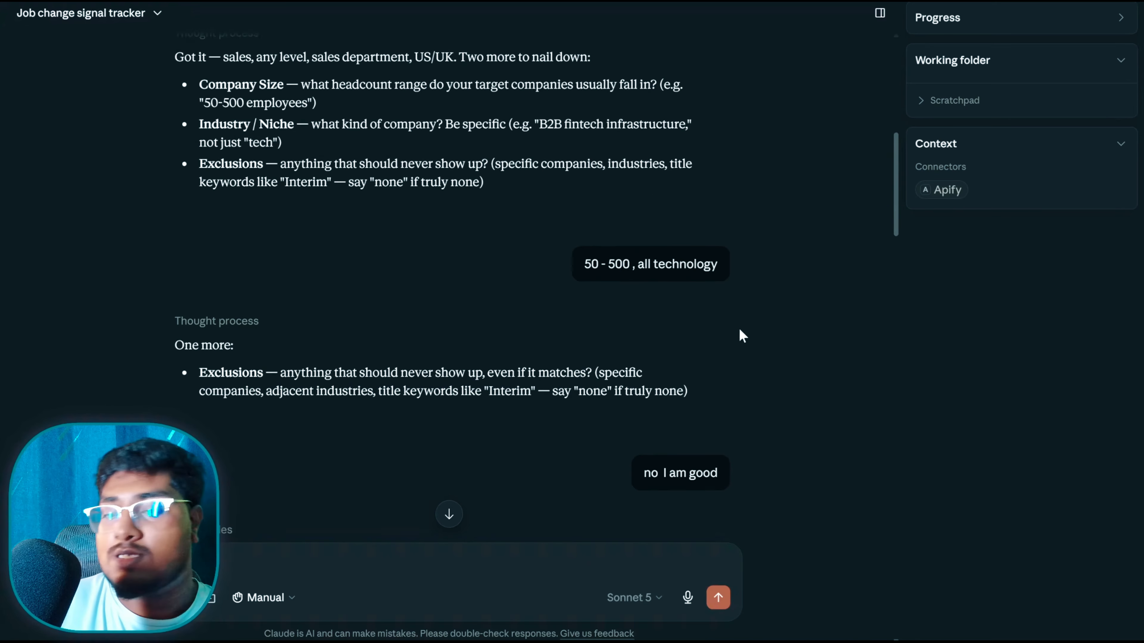
{"action": "scroll", "coordinate": [740, 331], "scroll_direction": "down", "scroll_amount": 2}
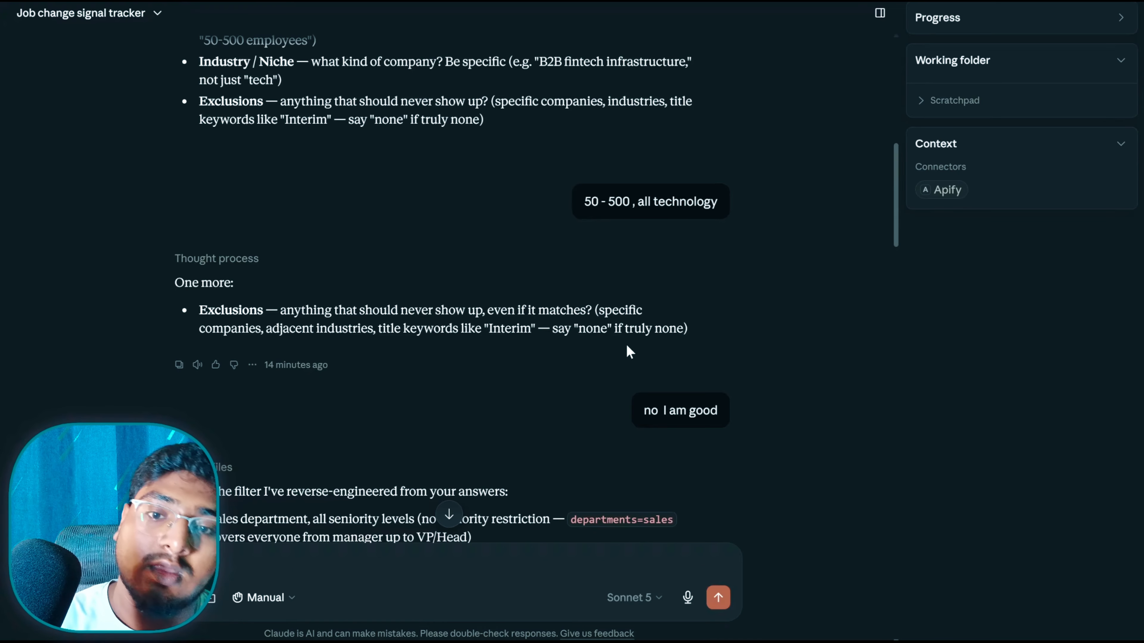
Step: Examine the filter summary built from the replies, including its industry cluster, exclusions and match-percentage scoring rules
{"action": "scroll", "coordinate": [770, 485], "scroll_direction": "down", "scroll_amount": 2}
{"action": "scroll", "coordinate": [770, 490], "scroll_direction": "down", "scroll_amount": 5}
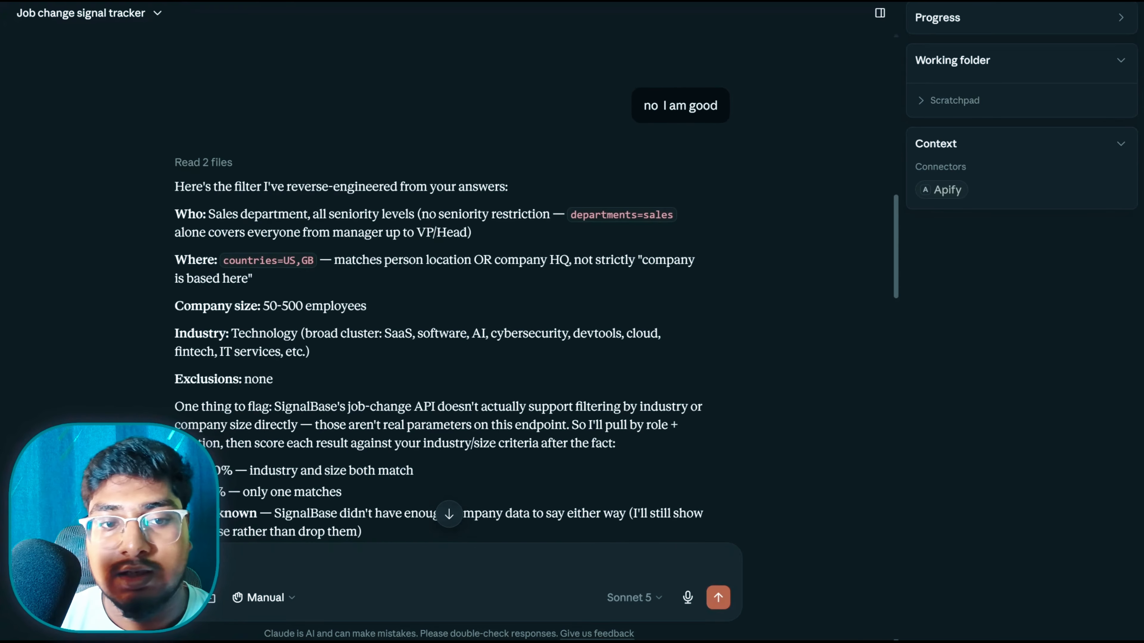
{"action": "scroll", "coordinate": [399, 313], "scroll_direction": "down", "scroll_amount": 2}
{"action": "scroll", "coordinate": [367, 284], "scroll_direction": "down", "scroll_amount": 6}
{"action": "scroll", "coordinate": [367, 285], "scroll_direction": "up", "scroll_amount": 6}
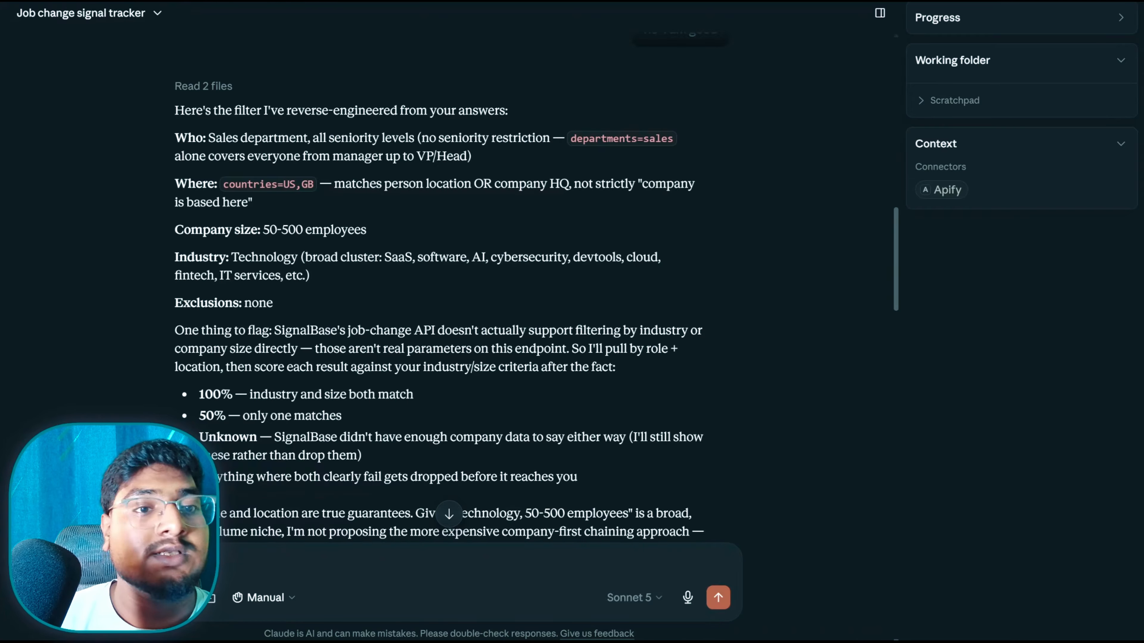
{"action": "mouse_move", "coordinate": [238, 258]}
{"action": "left_mouse_down"}
{"action": "mouse_move", "coordinate": [291, 258]}
{"action": "mouse_move", "coordinate": [259, 258]}
{"action": "left_mouse_up"}
{"action": "left_click", "coordinate": [246, 258]}
{"action": "left_click_drag", "start_coordinate": [392, 258], "coordinate": [511, 259]}
{"action": "left_click_drag", "start_coordinate": [580, 259], "coordinate": [598, 259]}
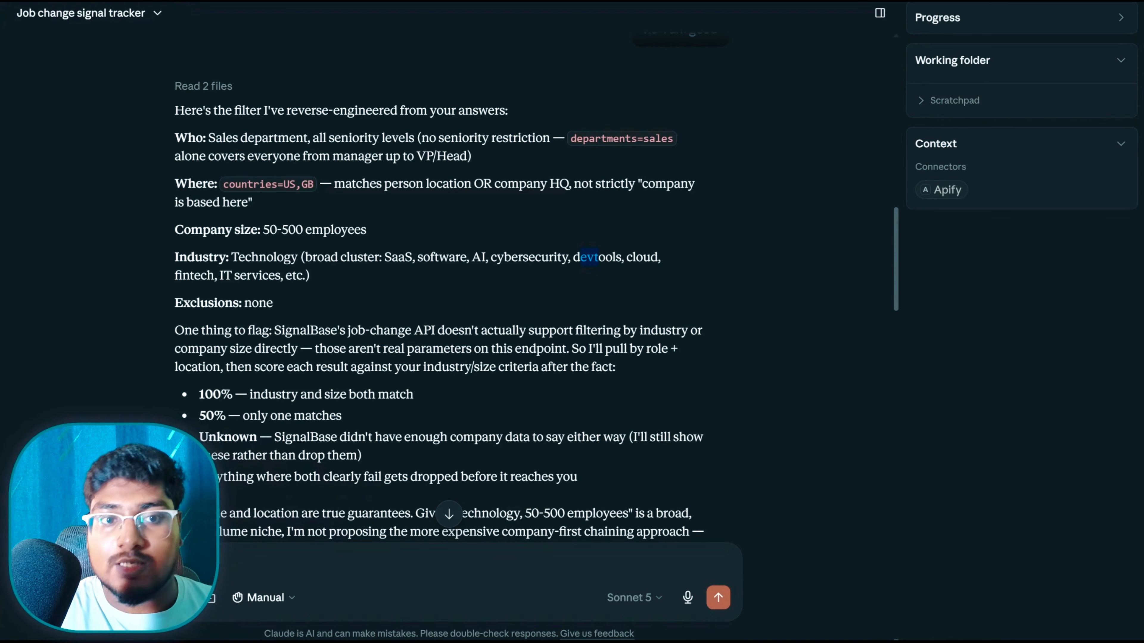
{"action": "scroll", "coordinate": [295, 258], "scroll_direction": "down", "scroll_amount": 5}
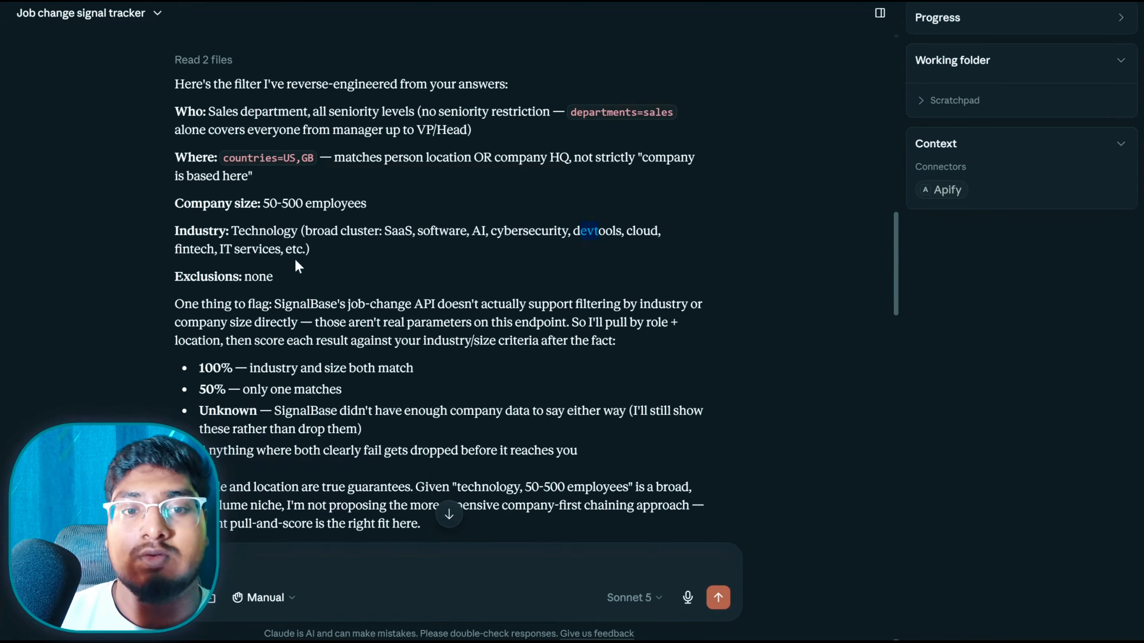
{"action": "scroll", "coordinate": [202, 227], "scroll_direction": "up", "scroll_amount": 2}
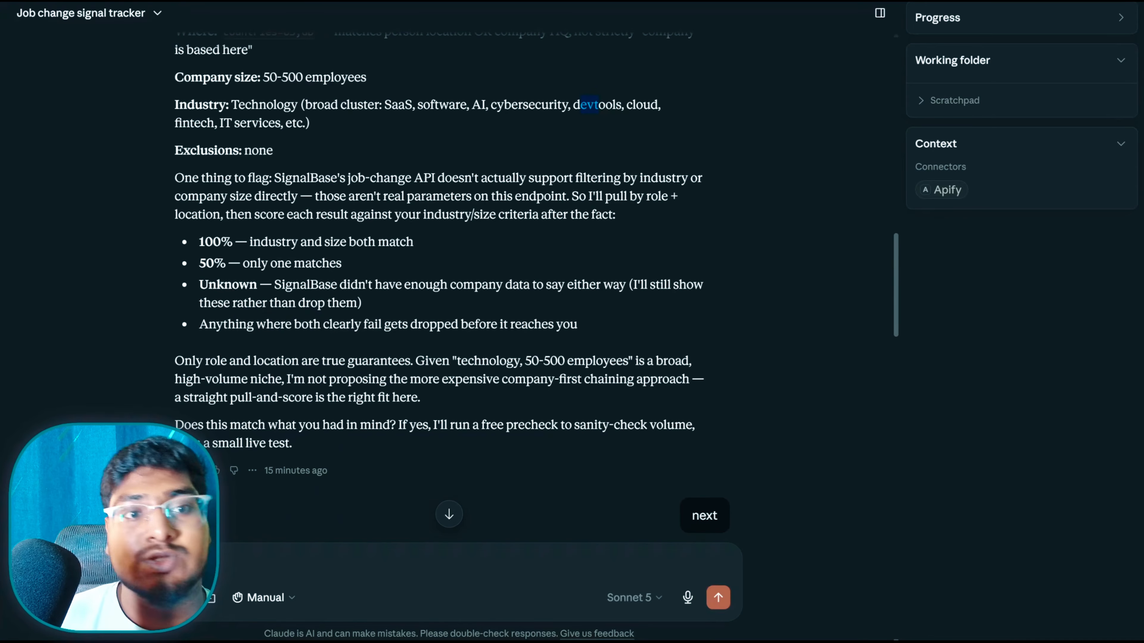
{"action": "double_click", "coordinate": [259, 150]}
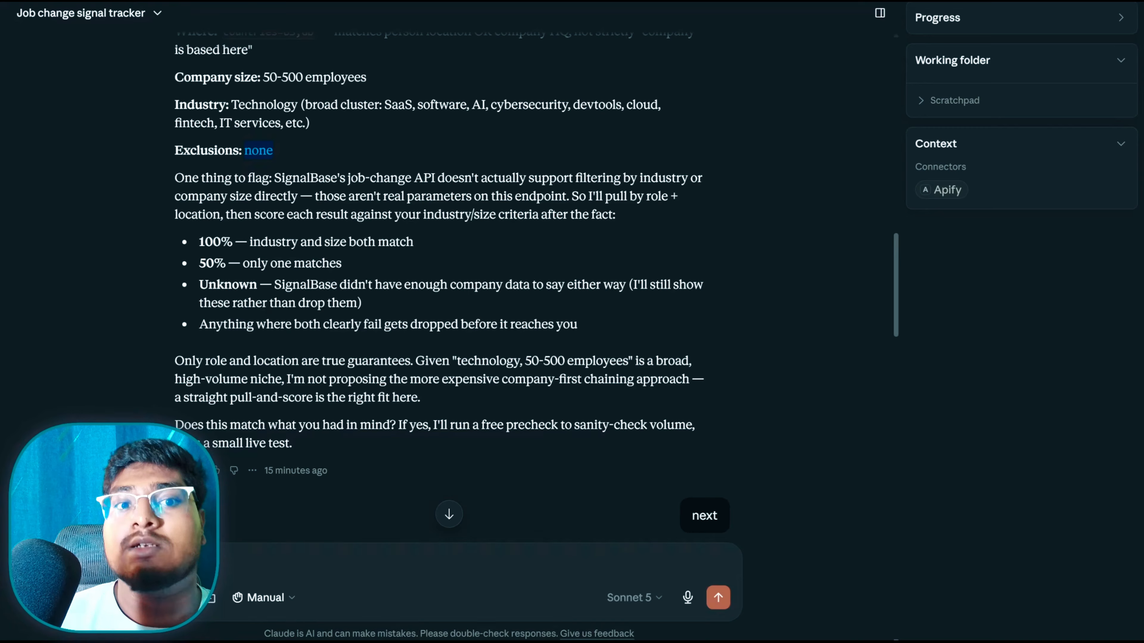
{"action": "left_click_drag", "start_coordinate": [203, 242], "coordinate": [388, 242]}
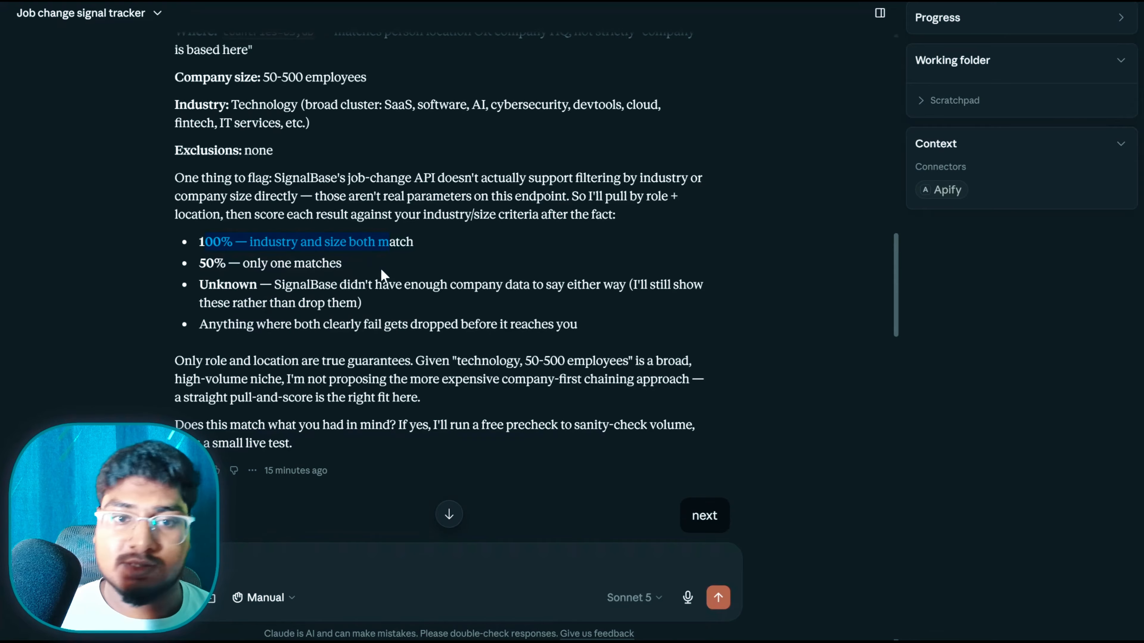
Step: Expand the Apify tool calls made after the "next" reply, look through them, and collapse them again
{"action": "scroll", "coordinate": [560, 300], "scroll_direction": "down", "scroll_amount": 5}
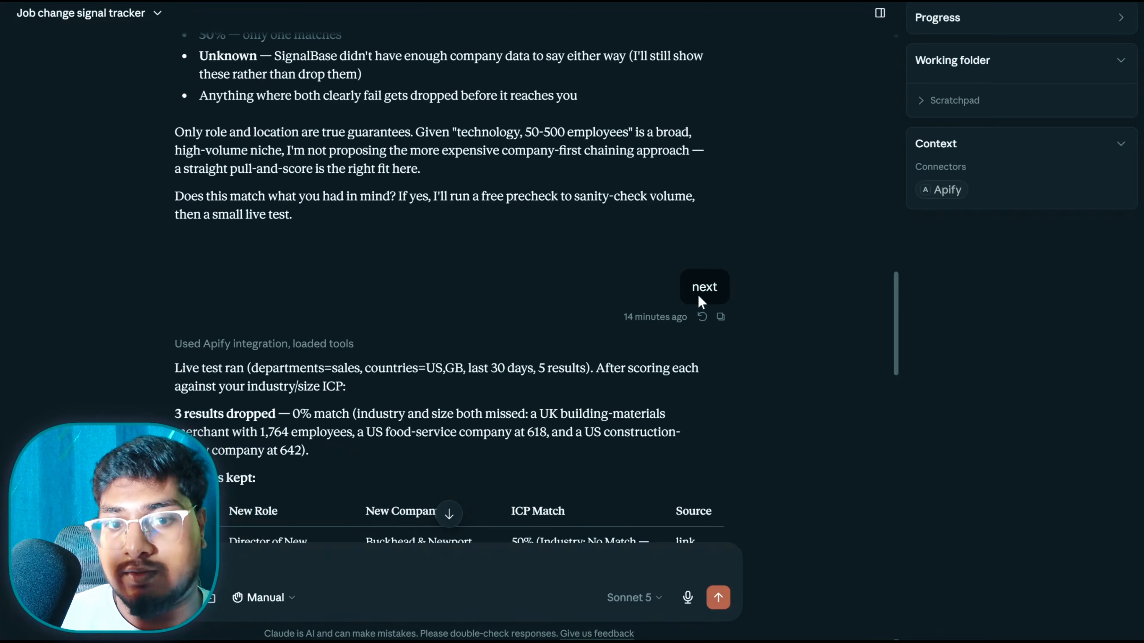
{"action": "scroll", "coordinate": [699, 294], "scroll_direction": "down", "scroll_amount": 2}
{"action": "left_click", "coordinate": [271, 270]}
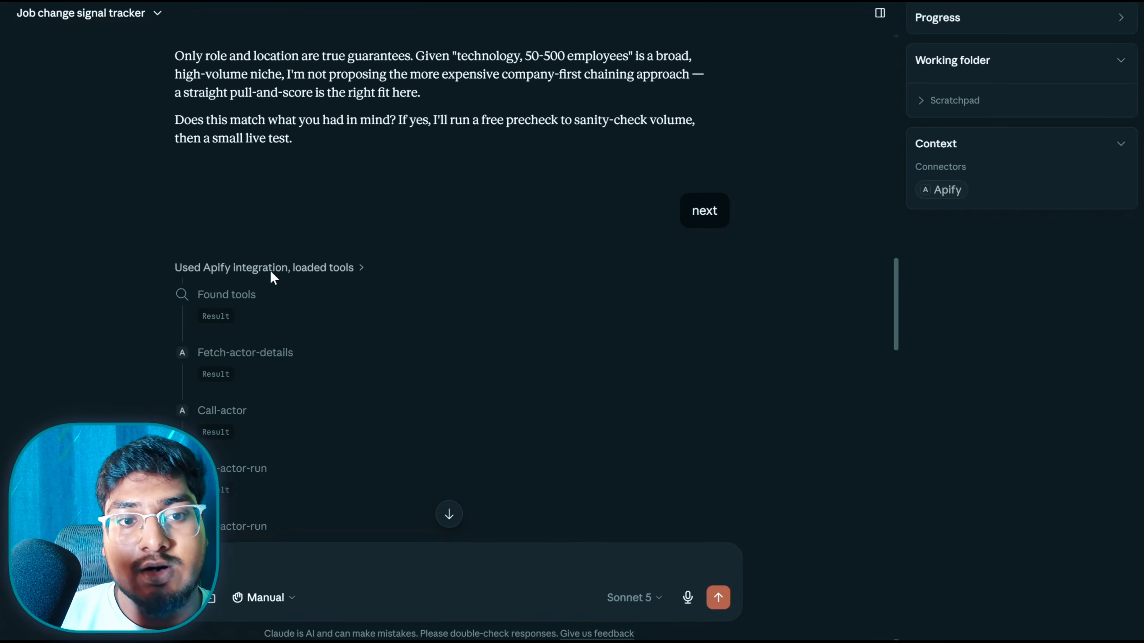
{"action": "scroll", "coordinate": [273, 277], "scroll_direction": "down", "scroll_amount": 10}
{"action": "scroll", "coordinate": [273, 283], "scroll_direction": "up", "scroll_amount": 4}
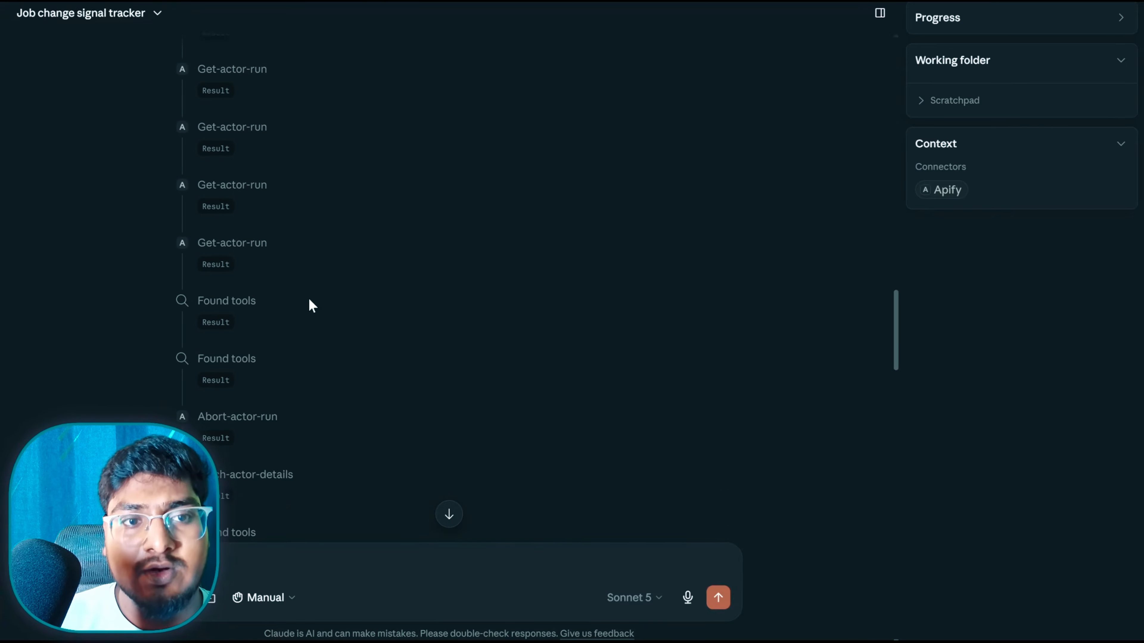
{"action": "scroll", "coordinate": [311, 306], "scroll_direction": "up", "scroll_amount": 12}
{"action": "scroll", "coordinate": [301, 352], "scroll_direction": "down", "scroll_amount": 5}
{"action": "left_click", "coordinate": [349, 345]}
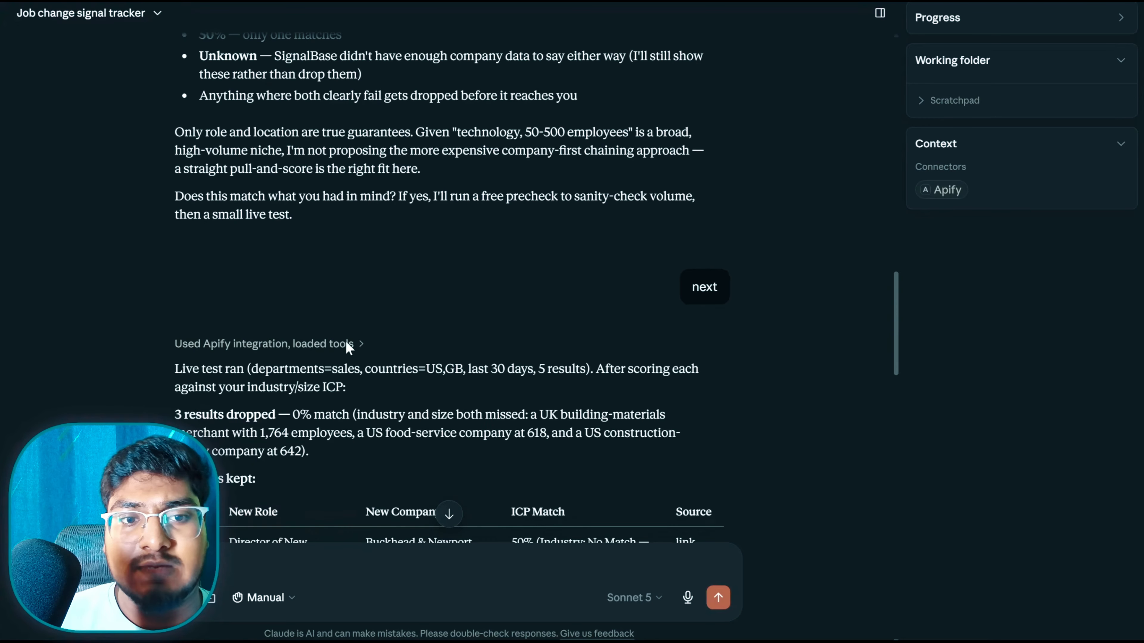
Step: Read the live test's dropped results, the table of kept results with ICP match, and the note on narrowing the filter
{"action": "scroll", "coordinate": [434, 342], "scroll_direction": "down", "scroll_amount": 2}
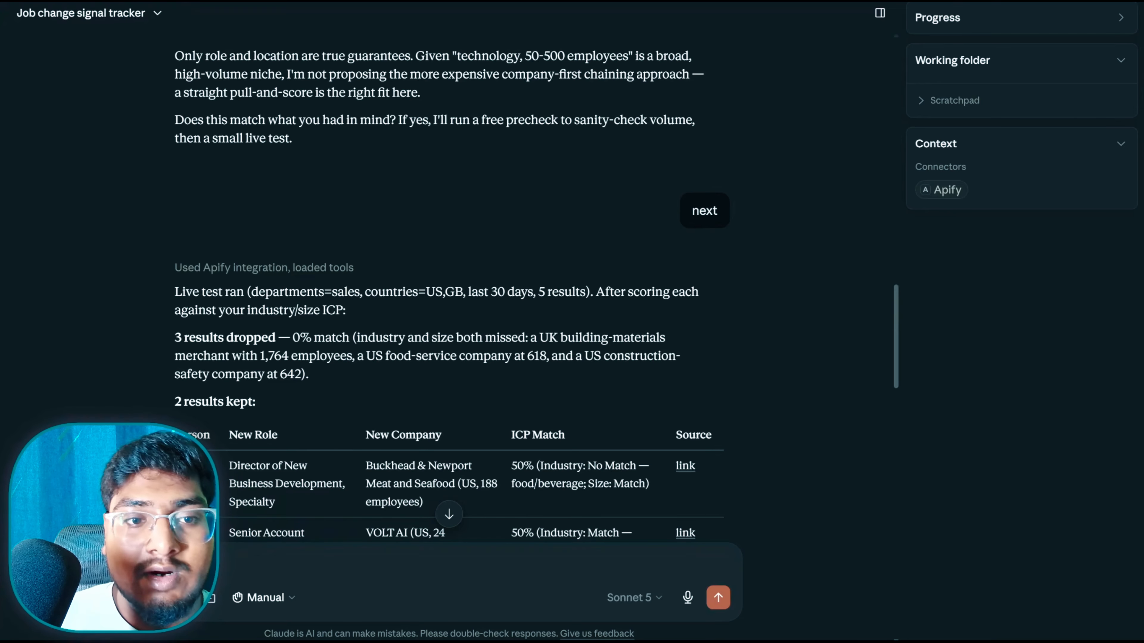
{"action": "scroll", "coordinate": [388, 375], "scroll_direction": "down", "scroll_amount": 2}
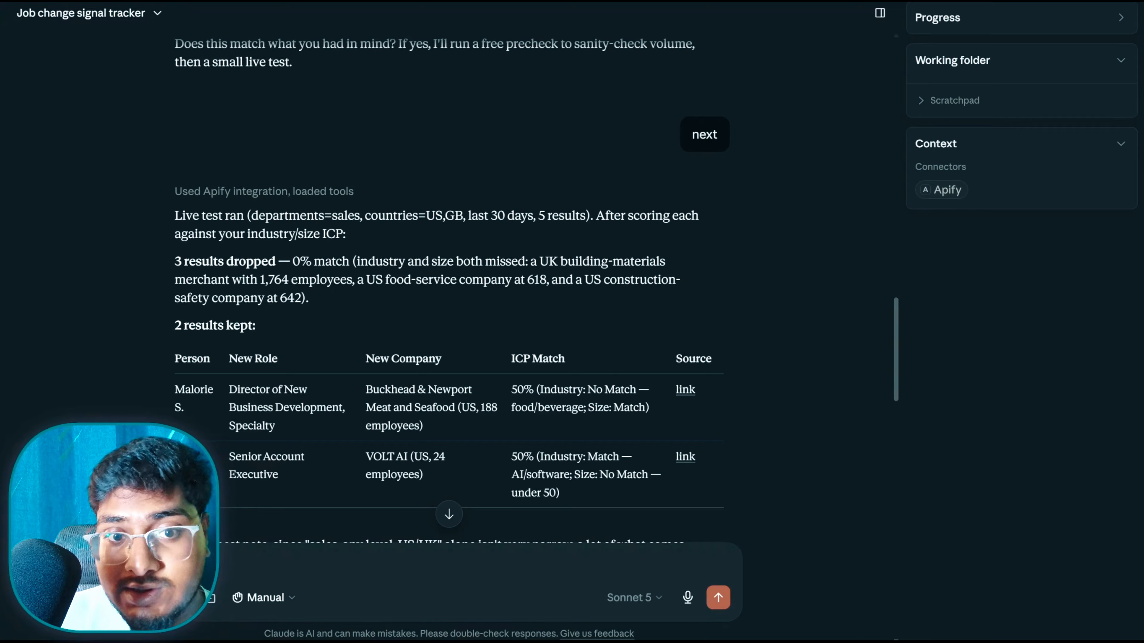
{"action": "left_click_drag", "start_coordinate": [540, 261], "coordinate": [659, 261]}
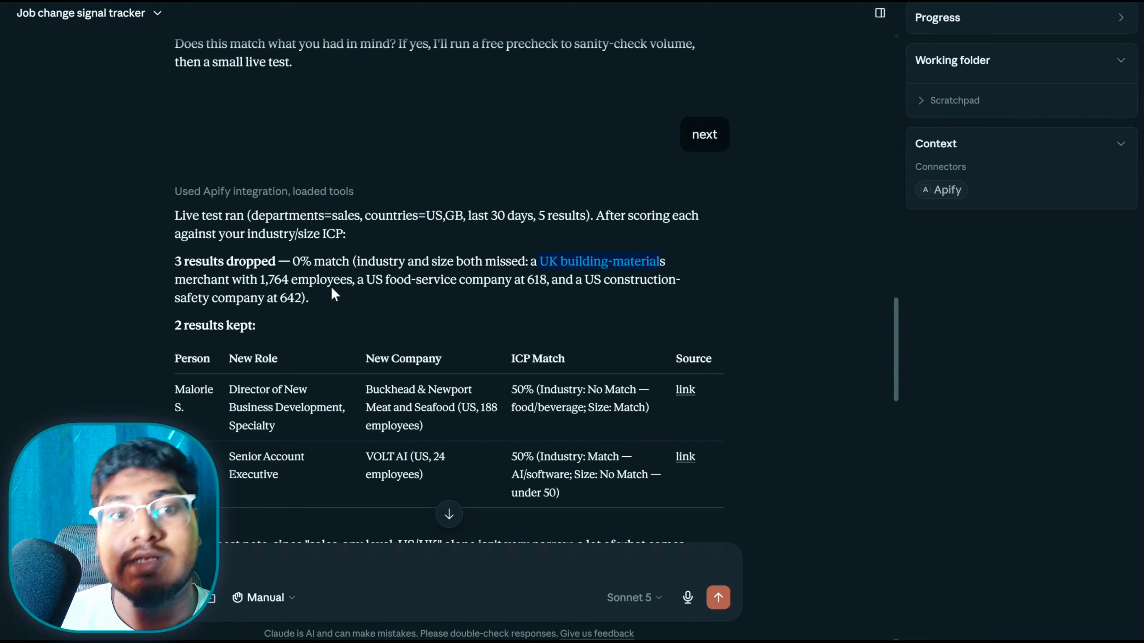
{"action": "left_click", "coordinate": [659, 262]}
{"action": "double_click", "coordinate": [274, 280]}
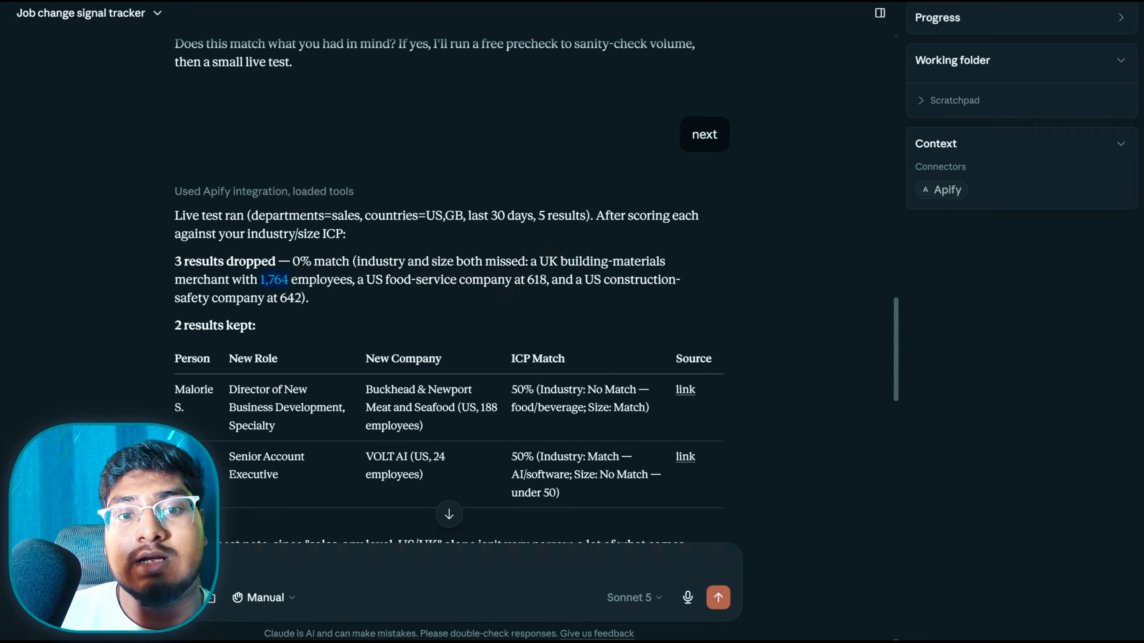
{"action": "left_click_drag", "start_coordinate": [366, 280], "coordinate": [498, 279]}
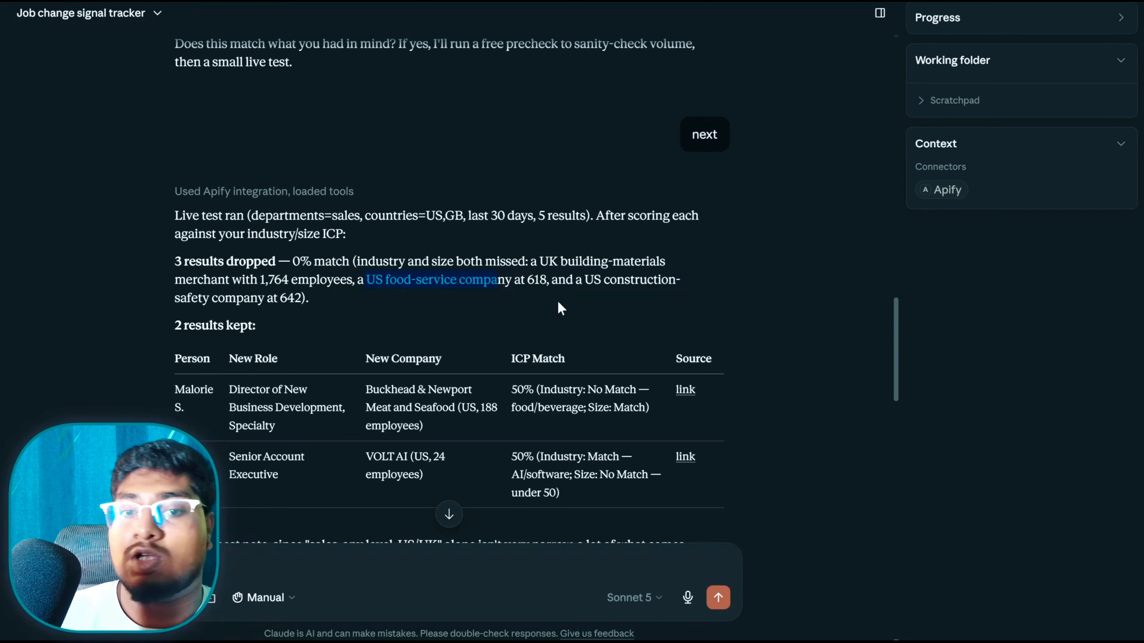
{"action": "left_click", "coordinate": [567, 302]}
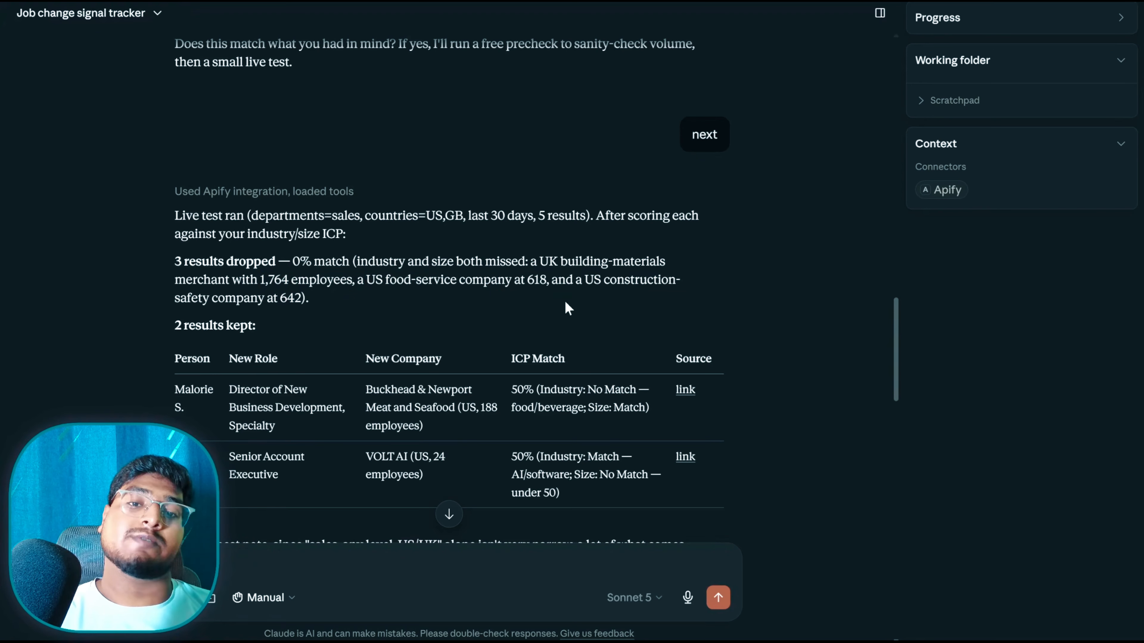
{"action": "scroll", "coordinate": [565, 301], "scroll_direction": "down", "scroll_amount": 5}
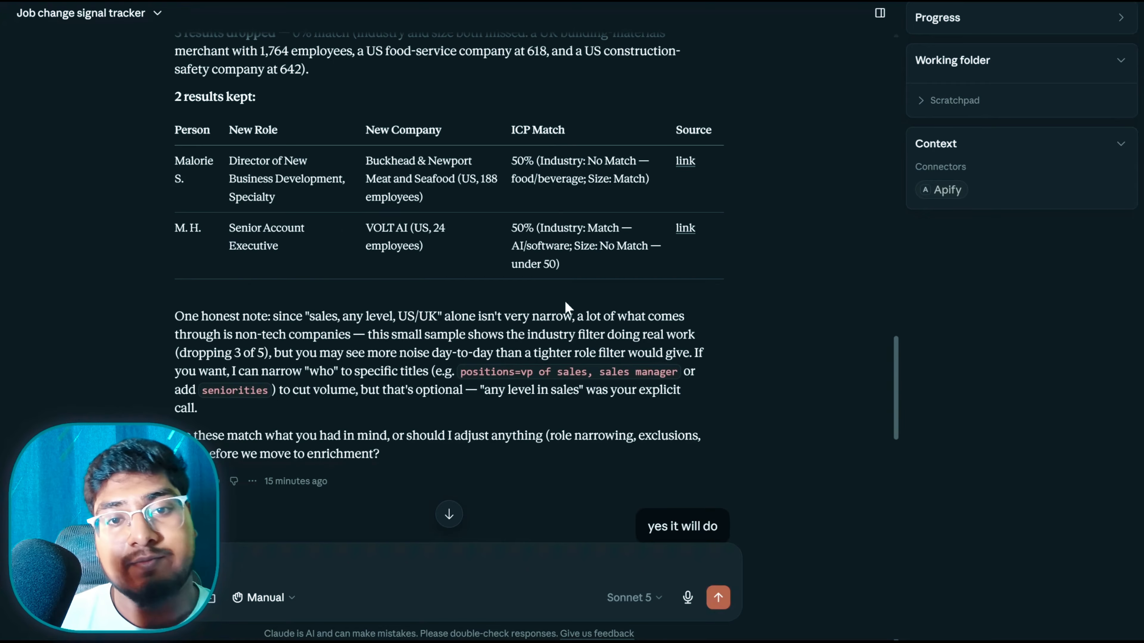
Step: Check the live test's kept results, highlighting the industry part of the first result's ICP match
{"action": "scroll", "coordinate": [558, 300], "scroll_direction": "up", "scroll_amount": 2}
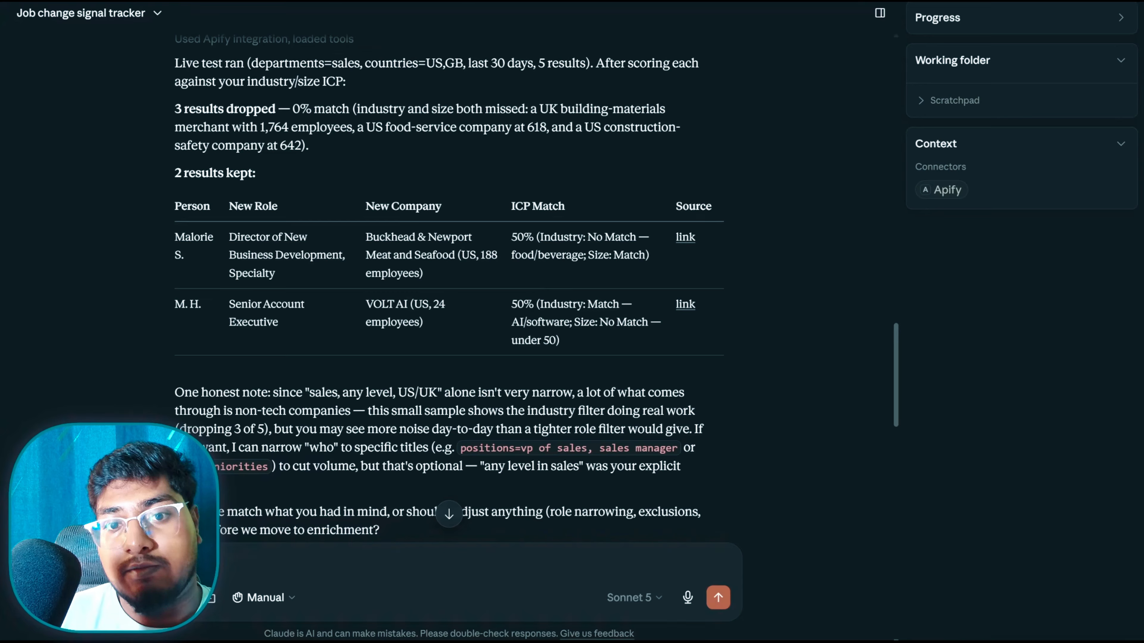
{"action": "left_click_drag", "start_coordinate": [537, 238], "coordinate": [598, 237]}
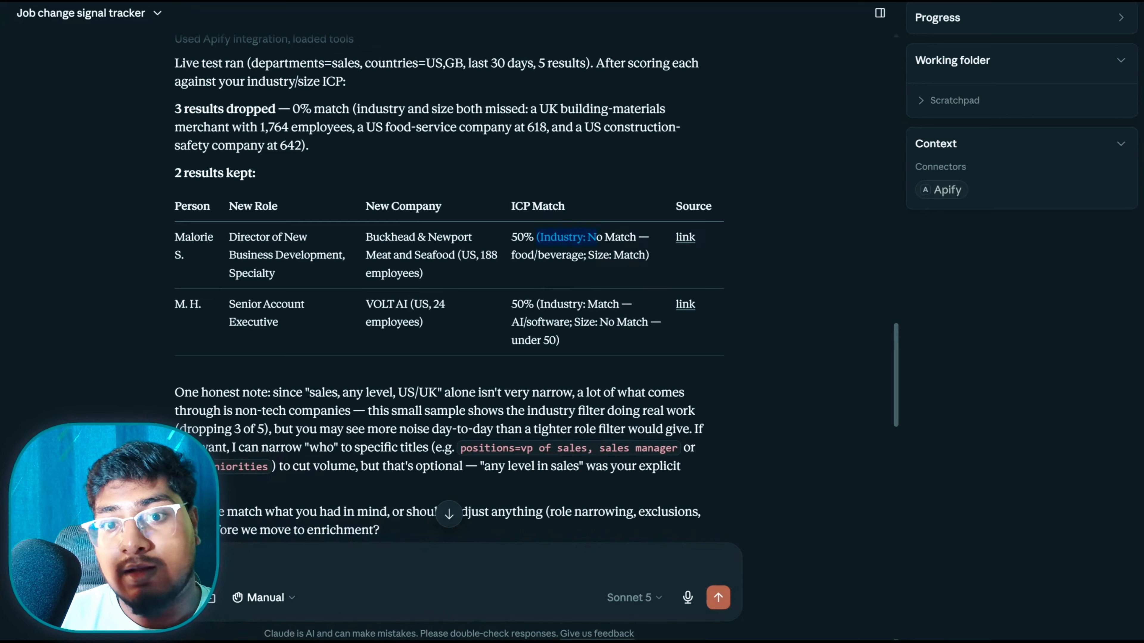
{"action": "left_click", "coordinate": [597, 237]}
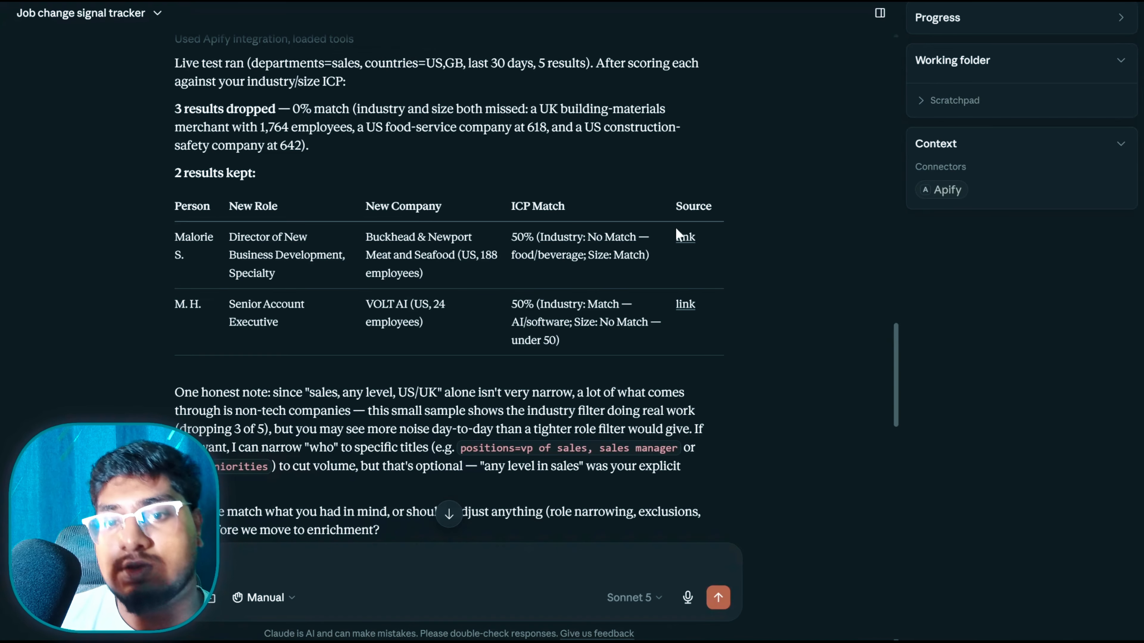
Step: Open the source links of both kept results, skim the LinkedIn post on the VOLT AI role, and switch back to Claude
{"action": "left_click", "coordinate": [684, 239]}
{"action": "left_click", "coordinate": [689, 370]}
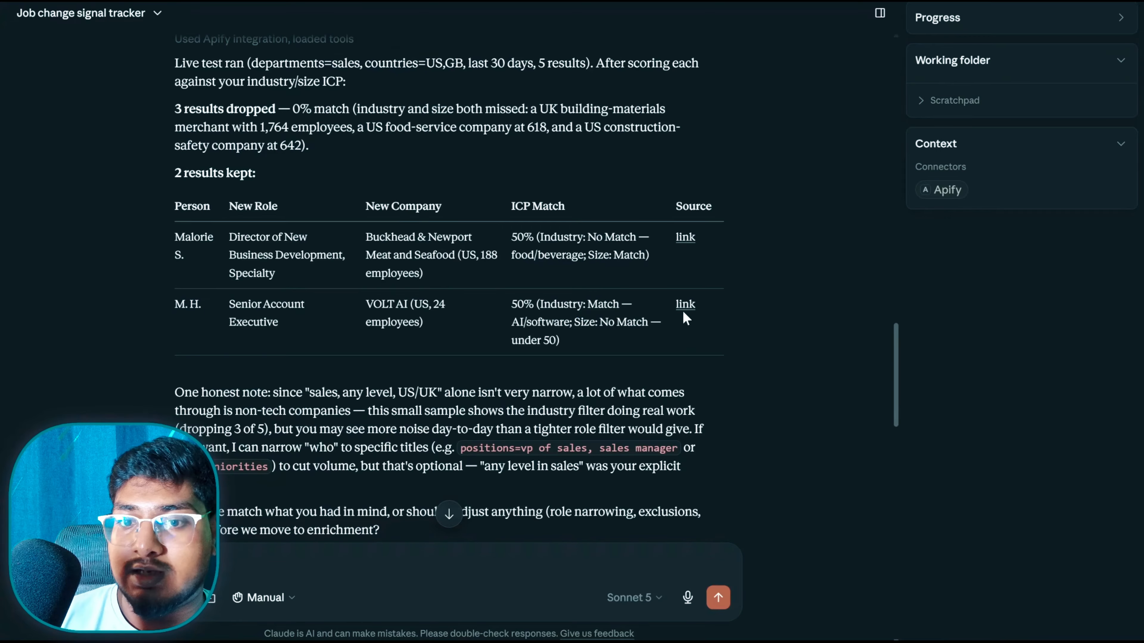
{"action": "left_click", "coordinate": [685, 305]}
{"action": "left_click", "coordinate": [688, 371]}
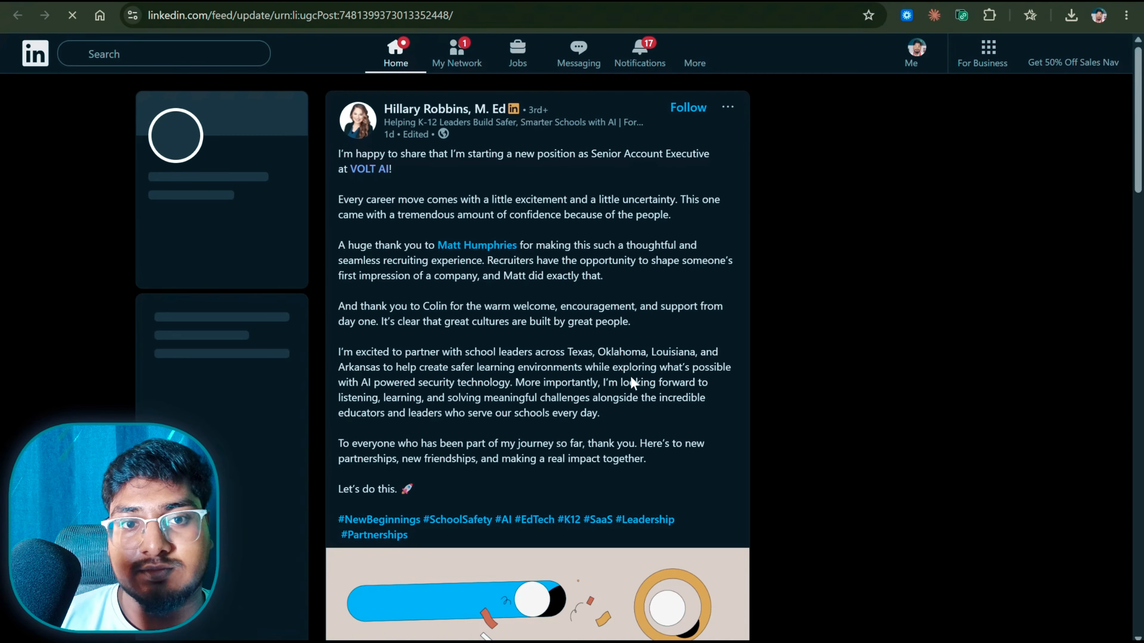
{"action": "scroll", "coordinate": [635, 328], "scroll_direction": "down", "scroll_amount": 8}
{"action": "scroll", "coordinate": [642, 336], "scroll_direction": "up", "scroll_amount": 8}
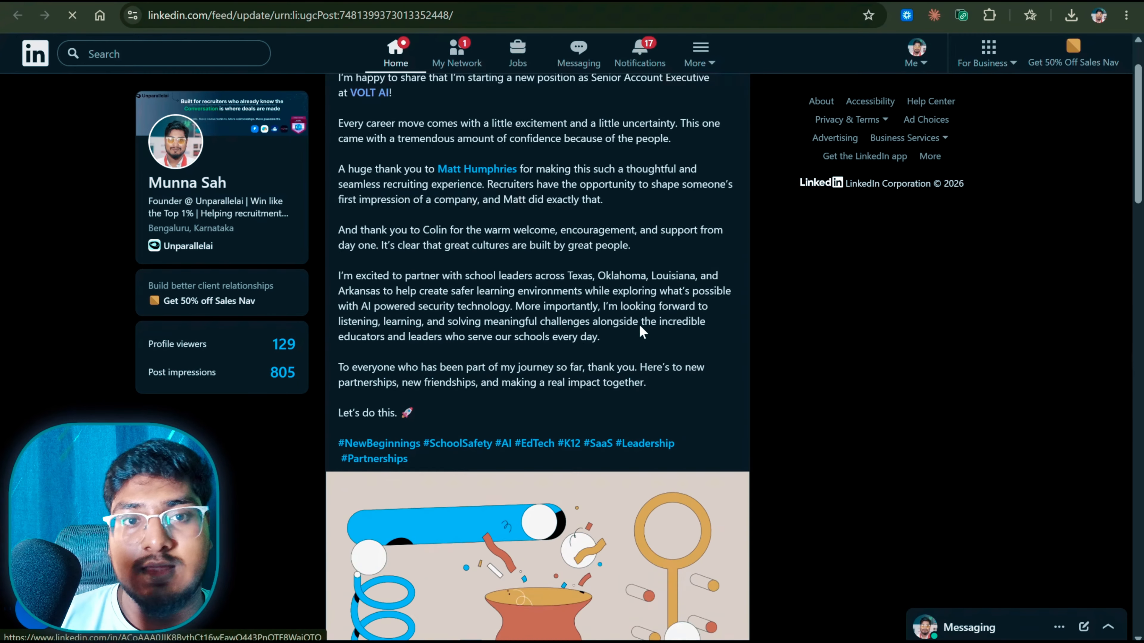
{"action": "key", "text": "alt+Tab"}
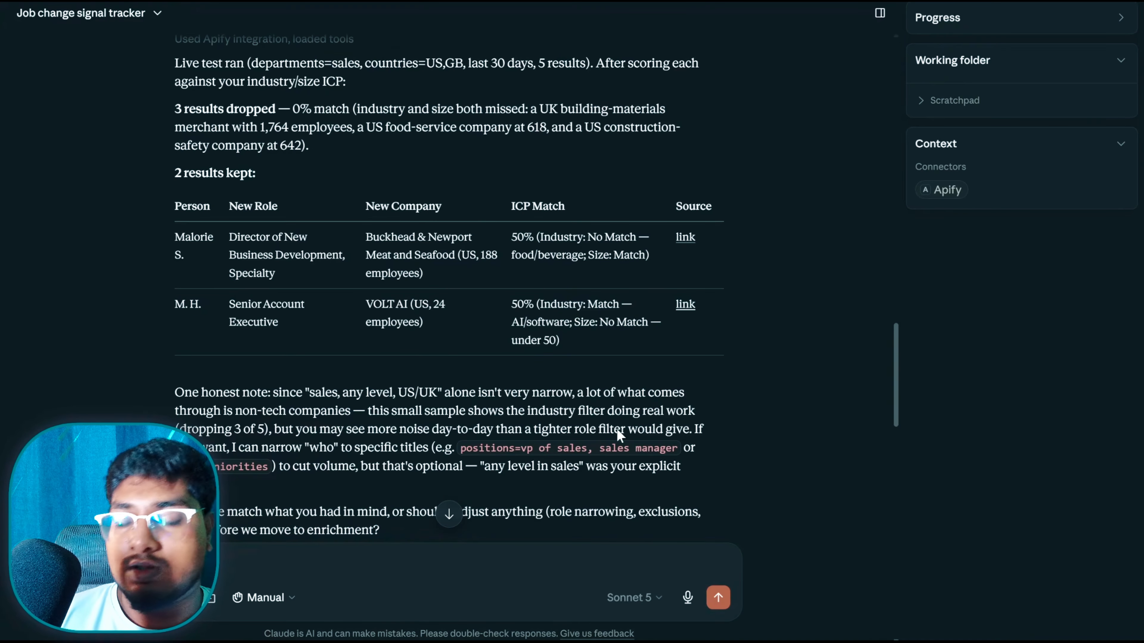
Step: Reread the live test's filter line, dropped results and kept results table in the chat
{"action": "scroll", "coordinate": [631, 411], "scroll_direction": "up", "scroll_amount": 2}
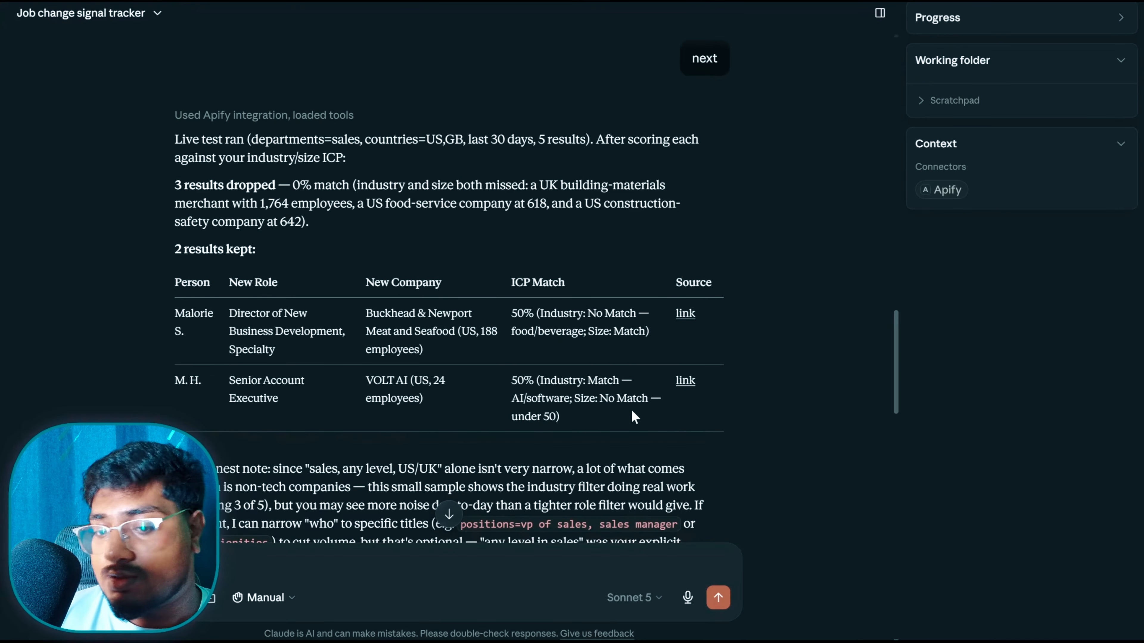
{"action": "scroll", "coordinate": [631, 414], "scroll_direction": "down", "scroll_amount": 2}
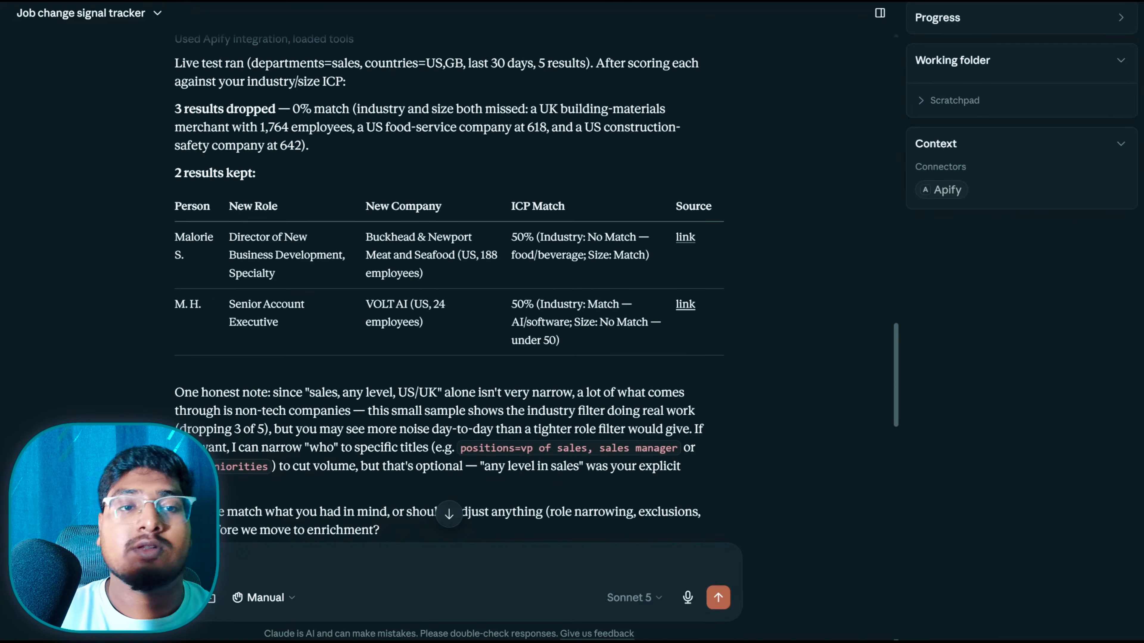
{"action": "scroll", "coordinate": [545, 296], "scroll_direction": "up", "scroll_amount": 2}
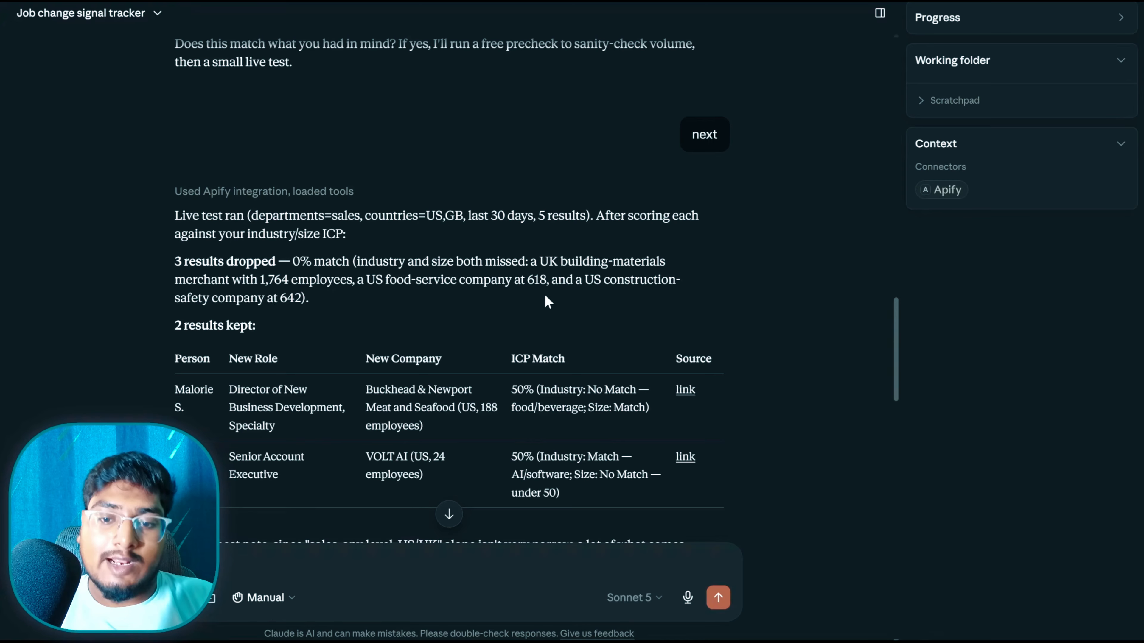
{"action": "scroll", "coordinate": [544, 294], "scroll_direction": "down", "scroll_amount": 5}
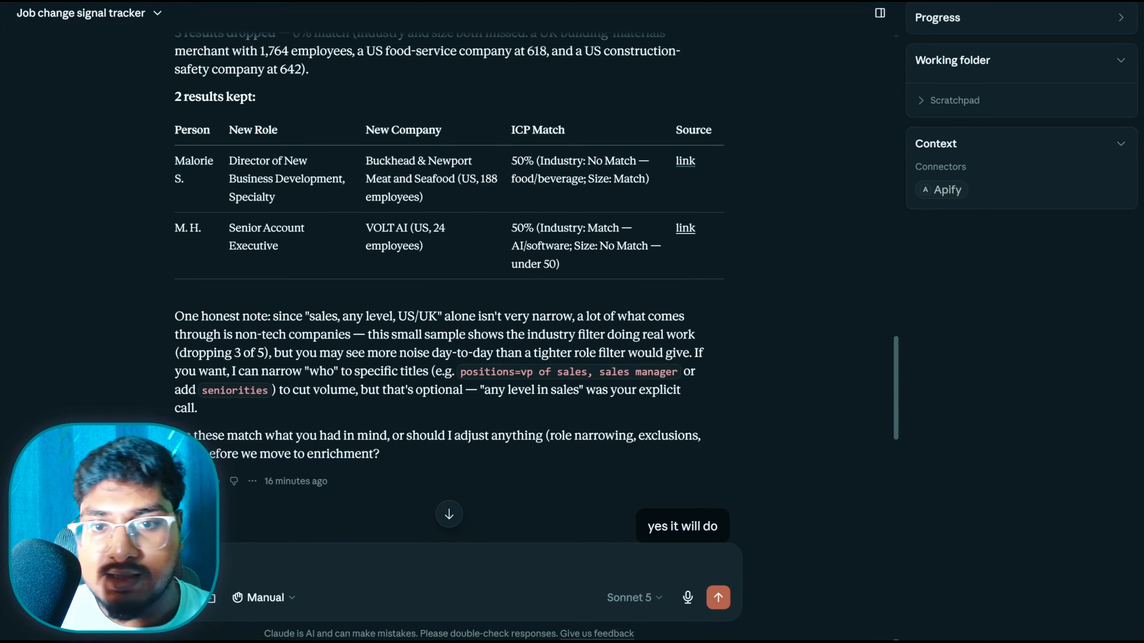
Step: Read the enrichment table after the "yes it will do" reply, highlighting the previous employers, and continue to the daily run question
{"action": "scroll", "coordinate": [561, 334], "scroll_direction": "down", "scroll_amount": 7}
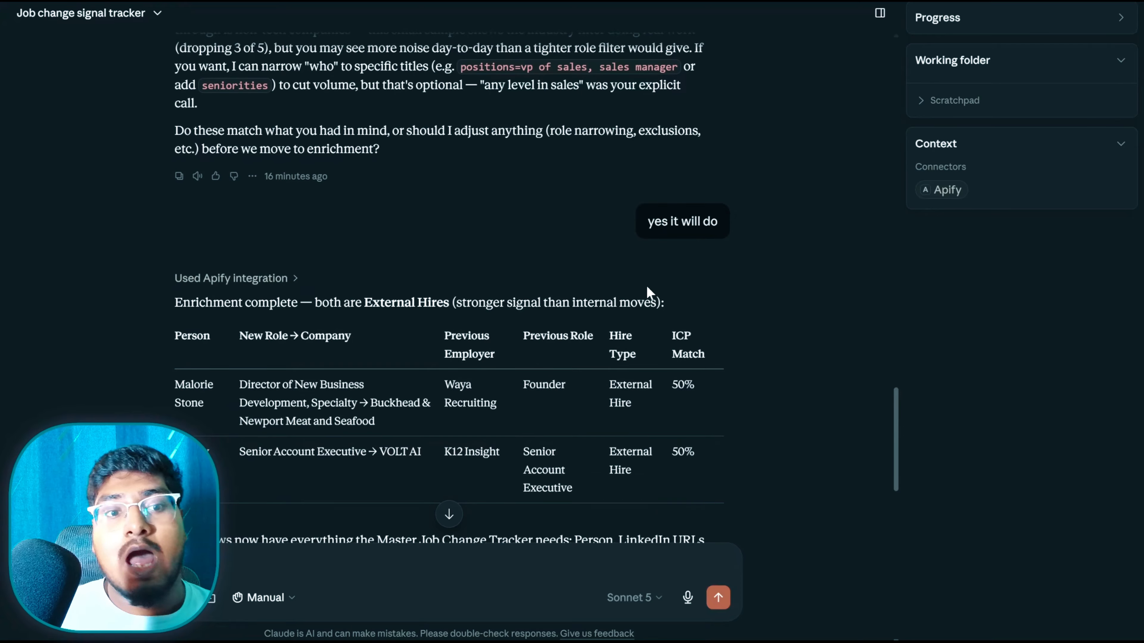
{"action": "scroll", "coordinate": [646, 285], "scroll_direction": "down", "scroll_amount": 2}
{"action": "scroll", "coordinate": [638, 276], "scroll_direction": "up", "scroll_amount": 3}
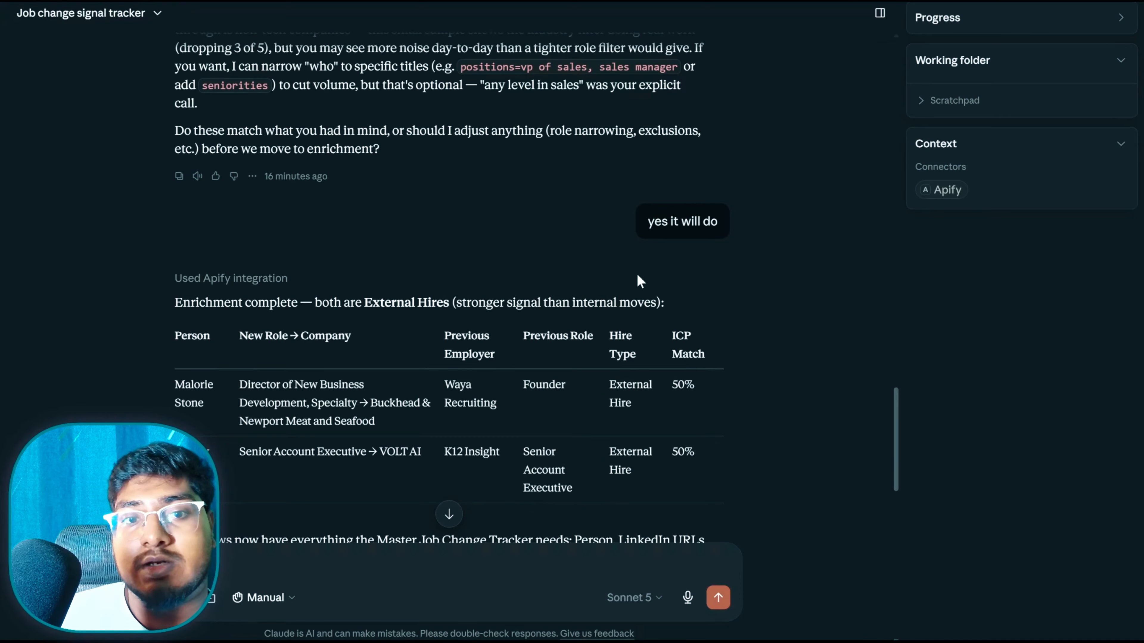
{"action": "scroll", "coordinate": [637, 276], "scroll_direction": "down", "scroll_amount": 3}
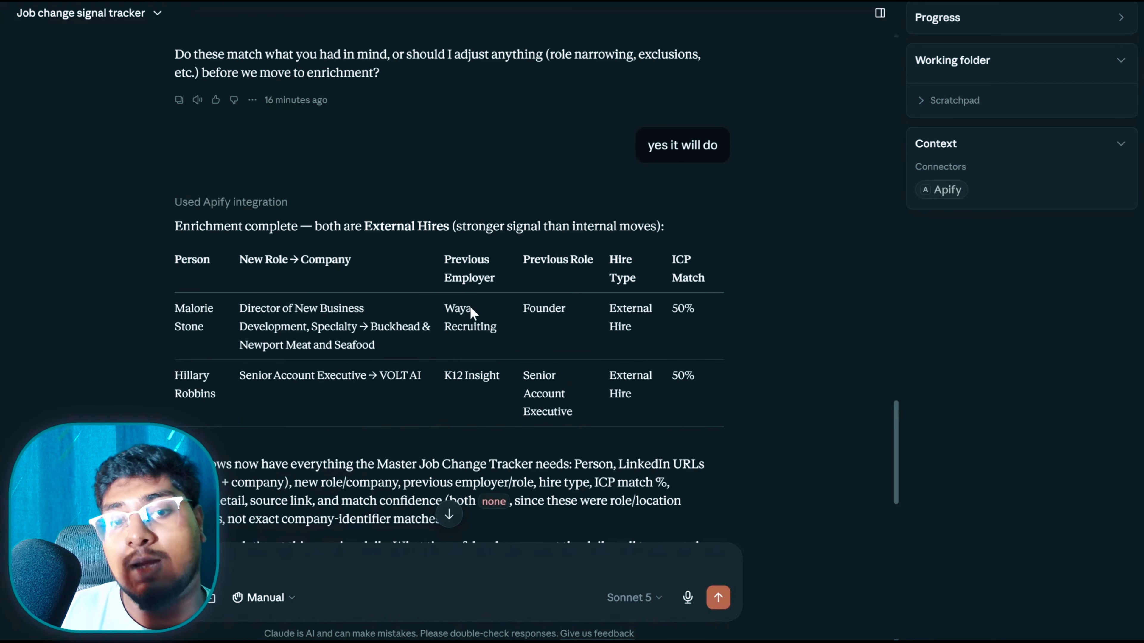
{"action": "left_click_drag", "start_coordinate": [471, 311], "coordinate": [478, 316]}
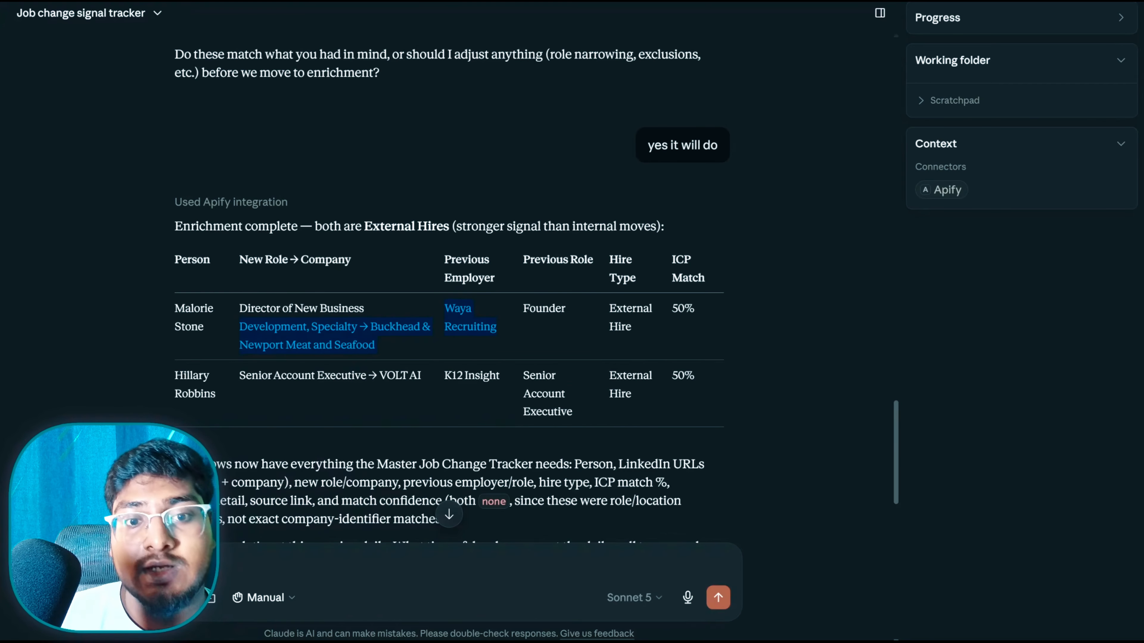
{"action": "left_click_drag", "start_coordinate": [445, 378], "coordinate": [509, 381]}
{"action": "left_click", "coordinate": [500, 378]}
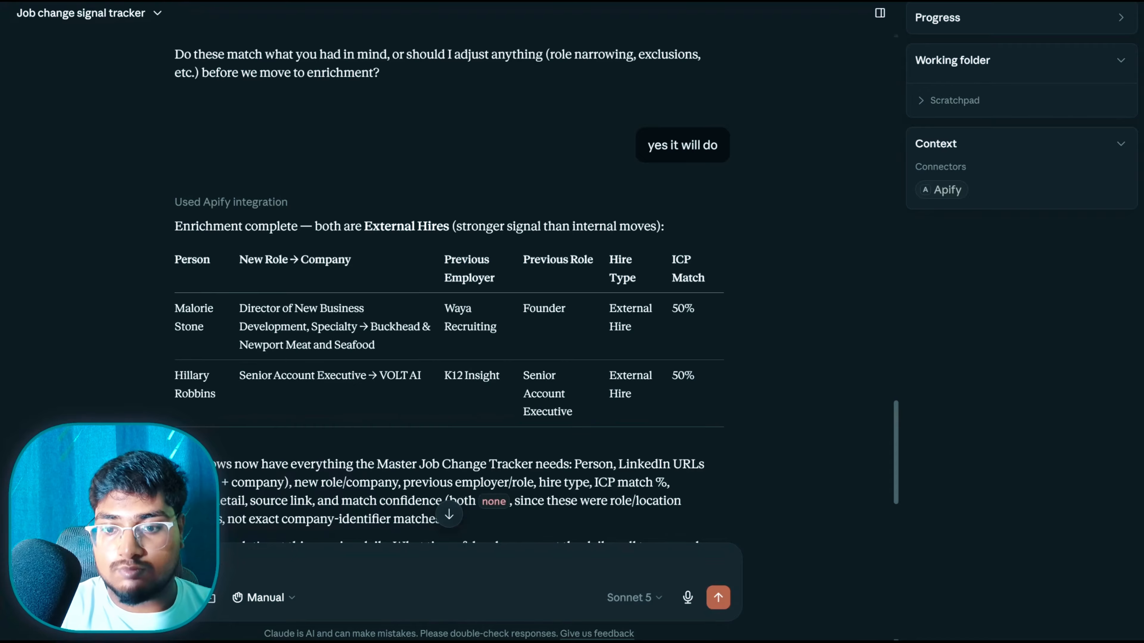
{"action": "scroll", "coordinate": [479, 285], "scroll_direction": "down", "scroll_amount": 3}
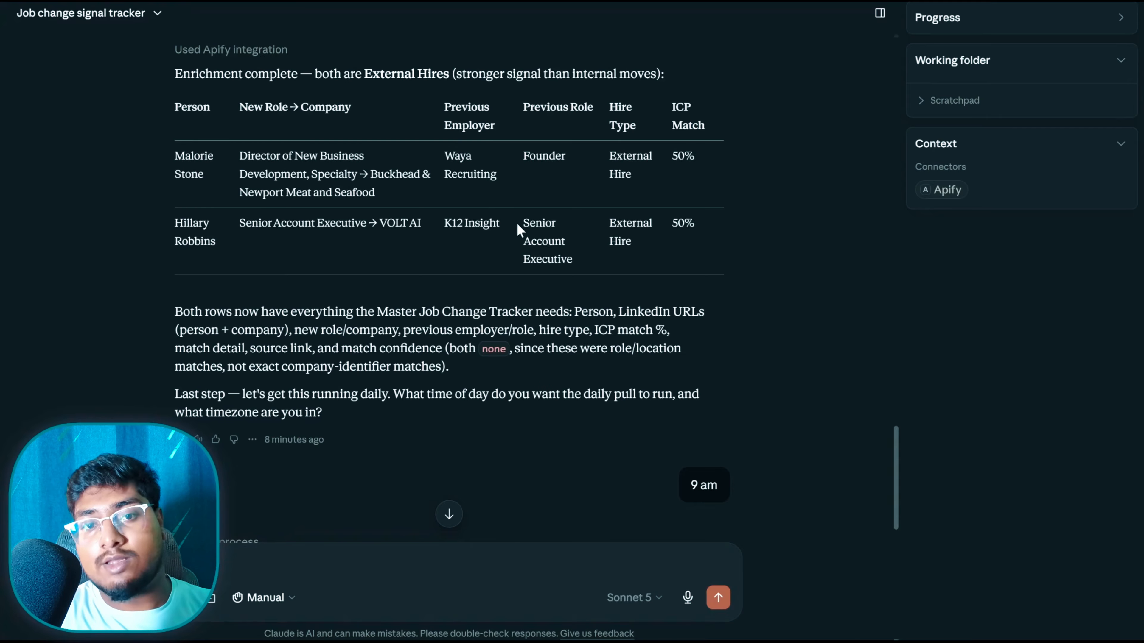
{"action": "scroll", "coordinate": [508, 240], "scroll_direction": "down", "scroll_amount": 5}
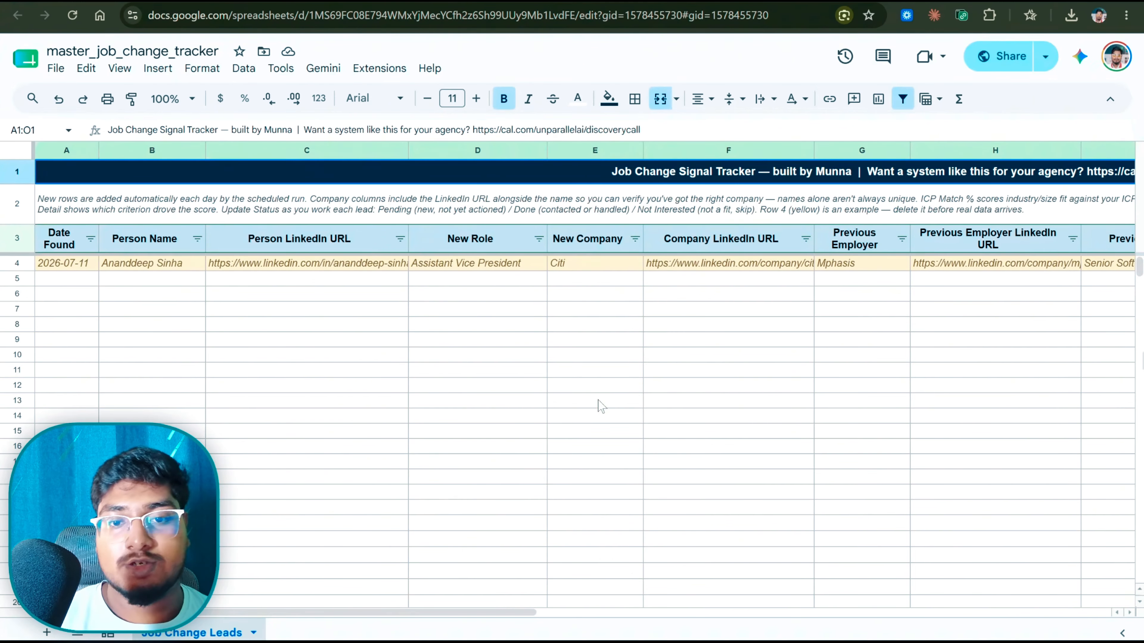
Step: Look through the master_job_change_tracker sheet's columns from Date Found to Match Detail, including the hire type and match confidence cells
{"action": "scroll", "coordinate": [594, 403], "scroll_direction": "right", "scroll_amount": 1}
{"action": "scroll", "coordinate": [581, 411], "scroll_direction": "left", "scroll_amount": 1}
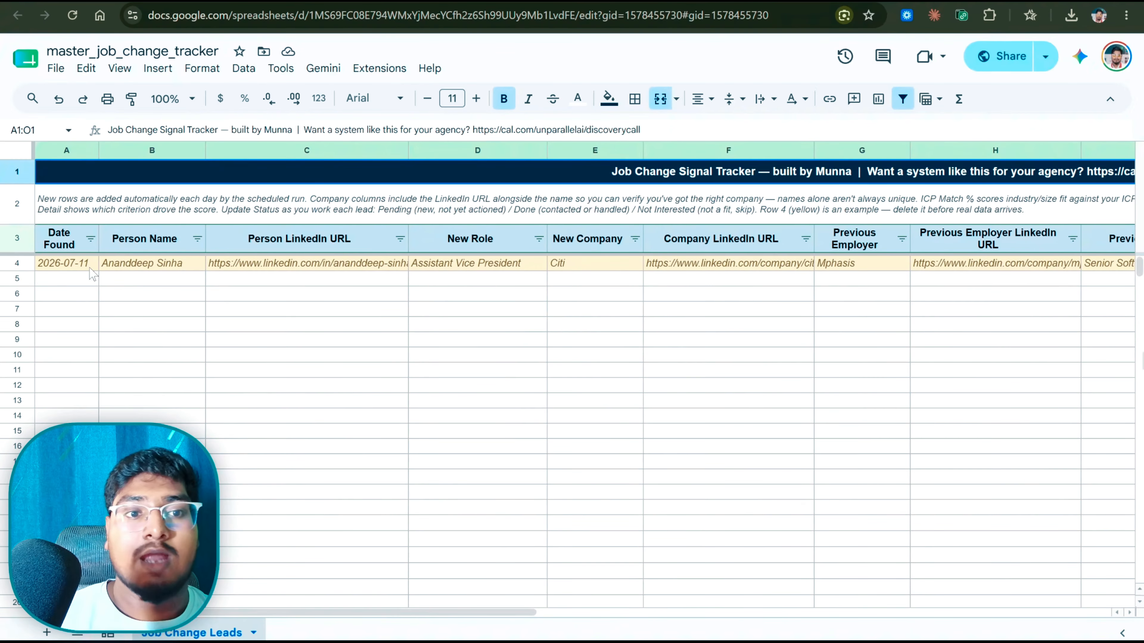
{"action": "scroll", "coordinate": [424, 340], "scroll_direction": "right", "scroll_amount": 10}
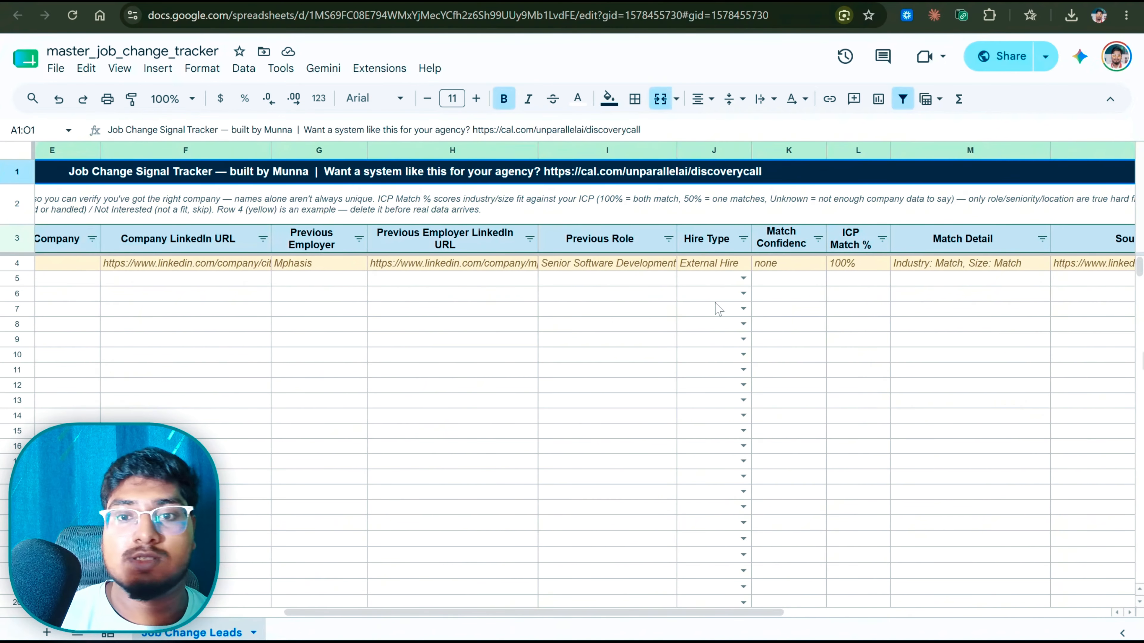
{"action": "left_click", "coordinate": [727, 294]}
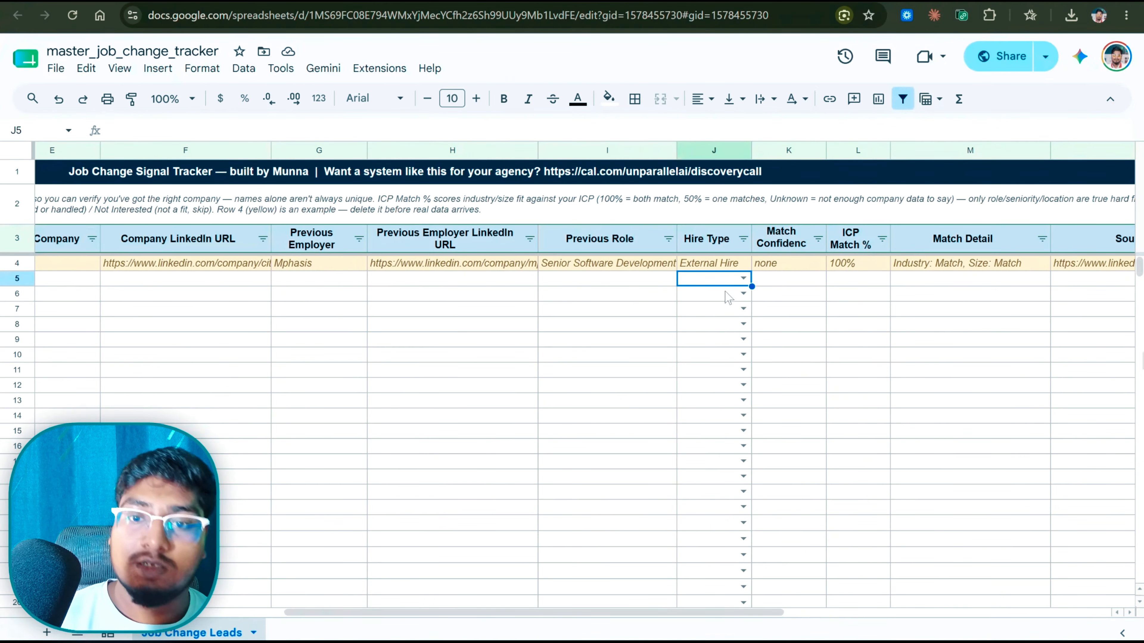
{"action": "left_click", "coordinate": [743, 293]}
{"action": "left_click", "coordinate": [832, 298]}
{"action": "left_click", "coordinate": [785, 280]}
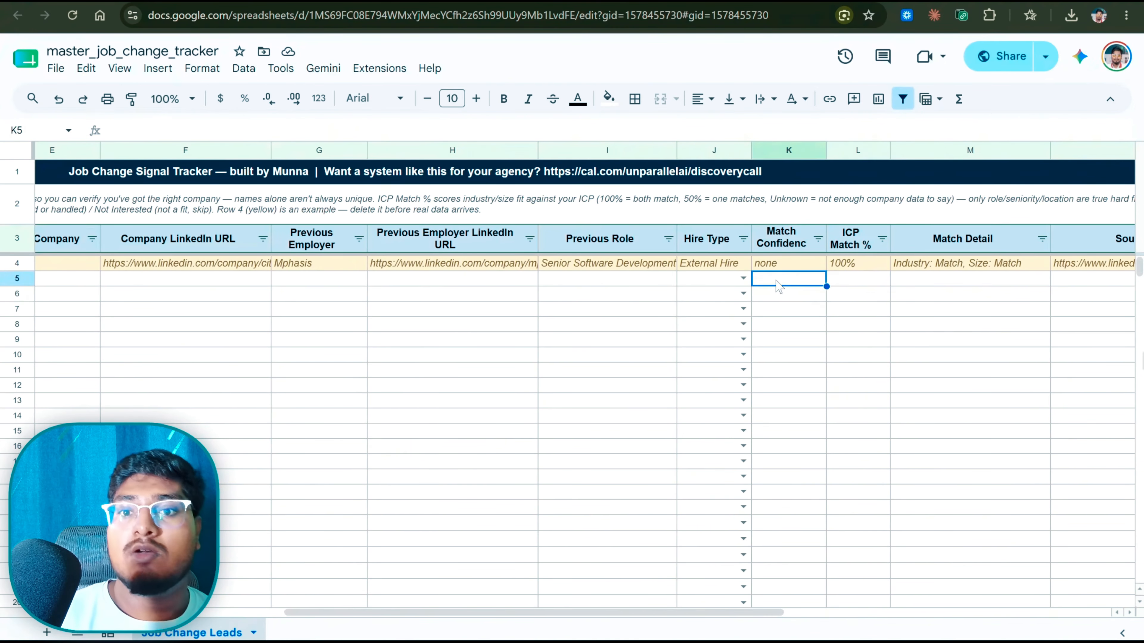
{"action": "left_click", "coordinate": [827, 278]}
{"action": "left_click", "coordinate": [969, 284]}
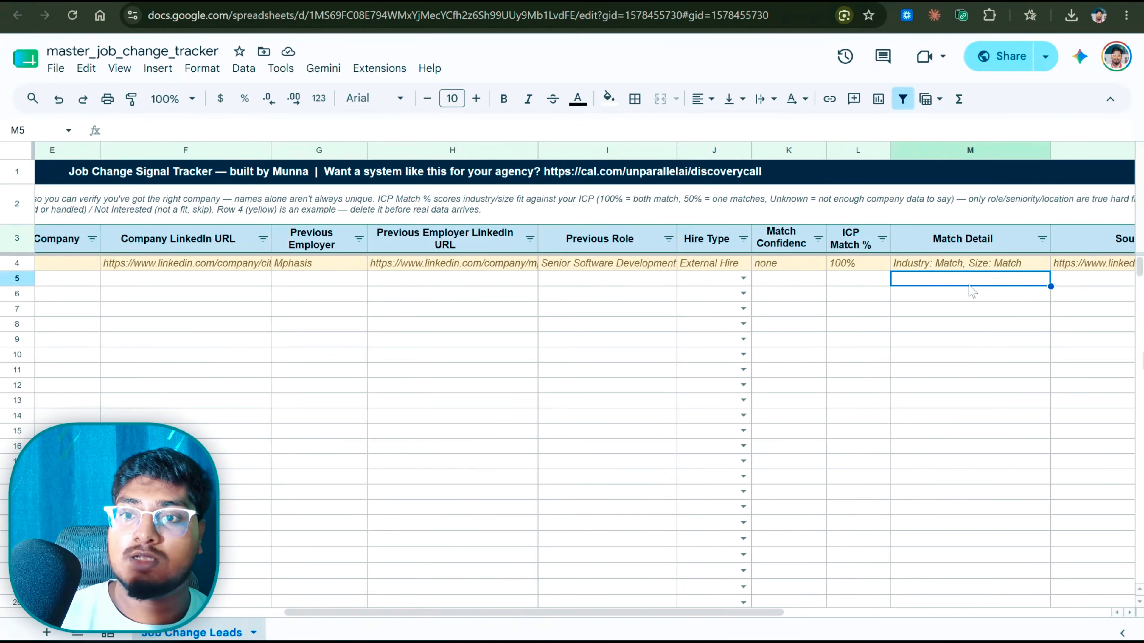
Step: Inspect the tracker's Source Link and Status columns, view the status options for row 5, and close them without choosing one
{"action": "scroll", "coordinate": [970, 289], "scroll_direction": "right", "scroll_amount": 5}
{"action": "left_click", "coordinate": [829, 284]}
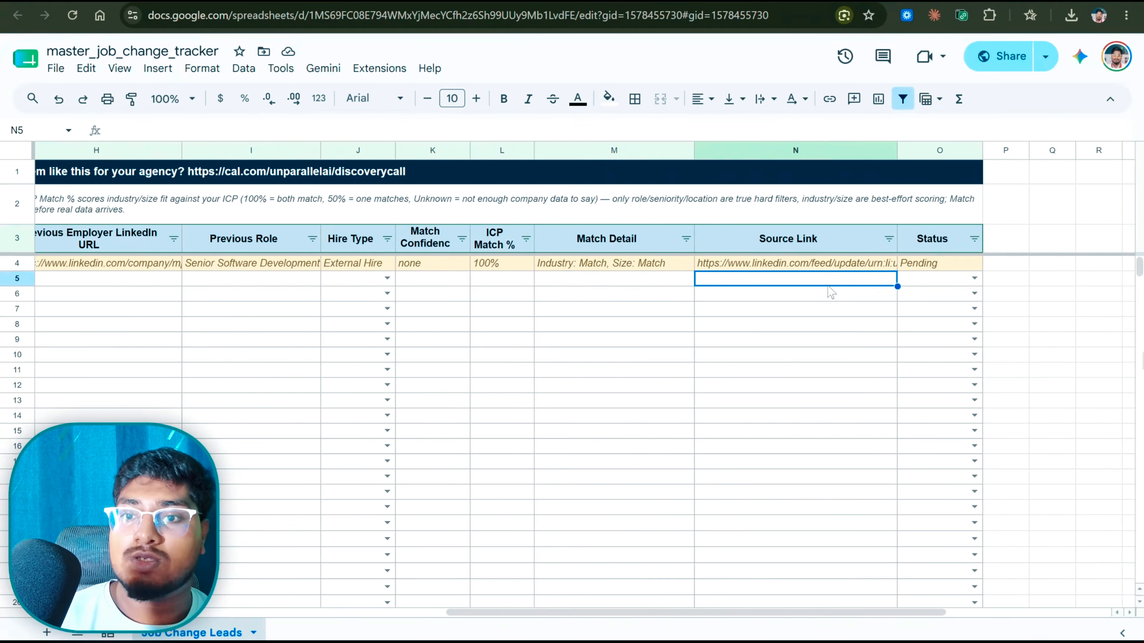
{"action": "left_click", "coordinate": [946, 283]}
{"action": "left_click", "coordinate": [973, 280]}
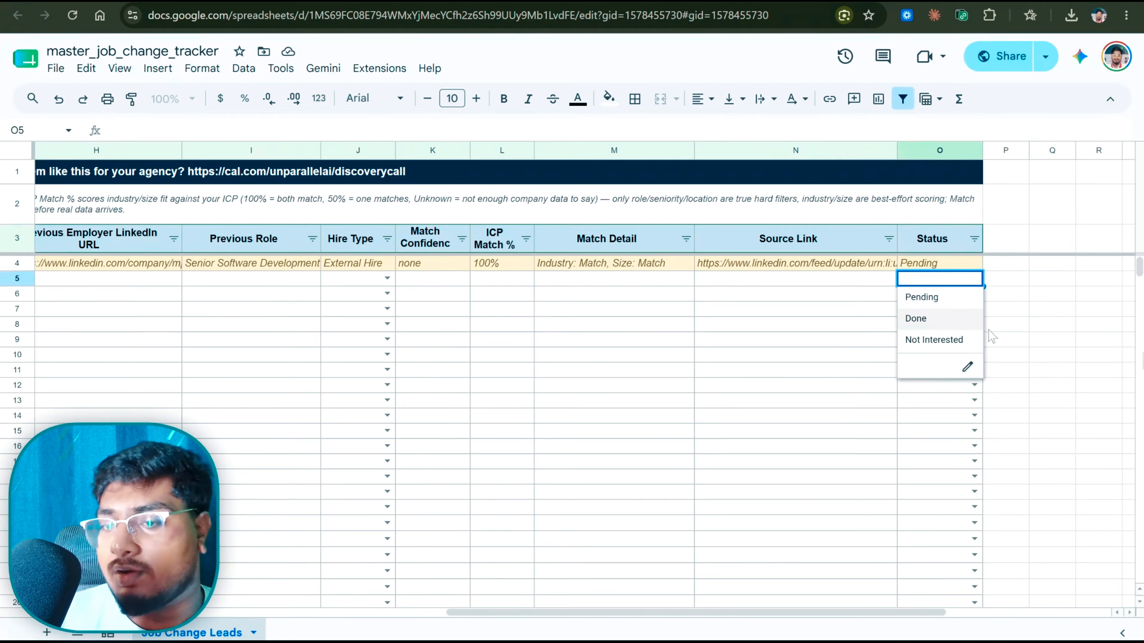
{"action": "left_click", "coordinate": [1033, 310]}
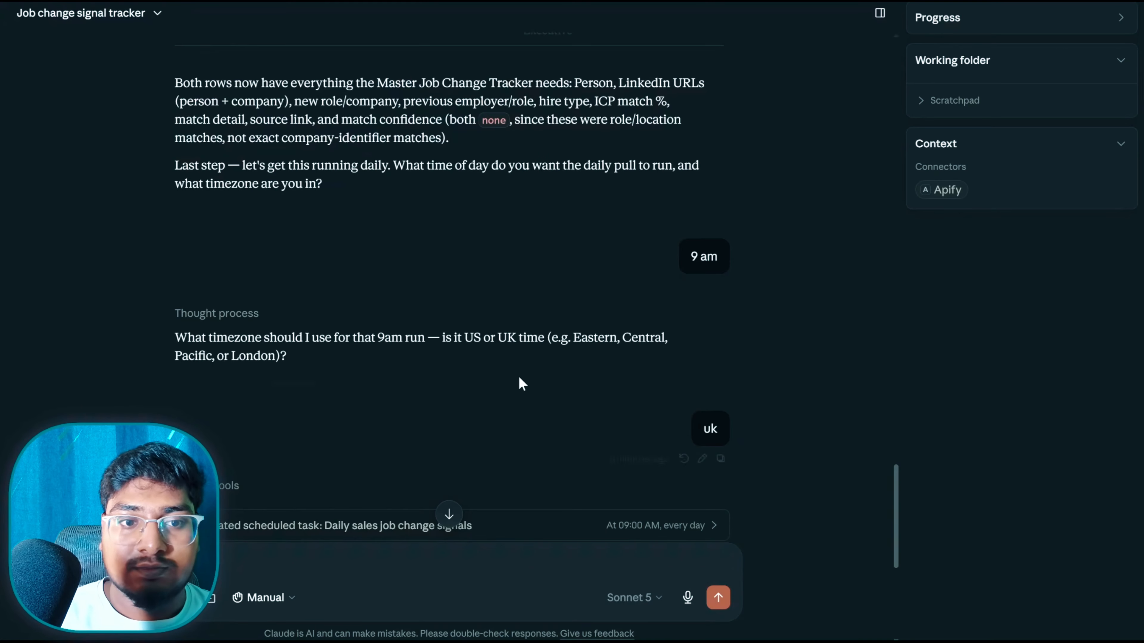
Step: Read the chat's scheduling questions with the "9 am" and "uk" replies, and the daily task summary below them
{"action": "scroll", "coordinate": [514, 367], "scroll_direction": "down", "scroll_amount": 2}
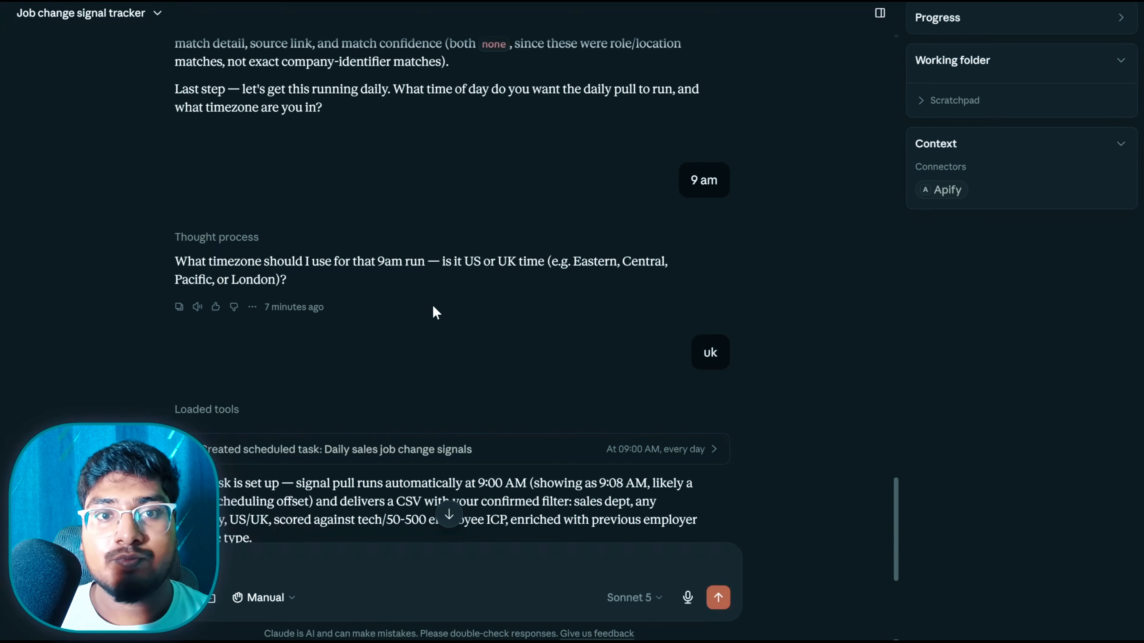
{"action": "scroll", "coordinate": [434, 312], "scroll_direction": "up", "scroll_amount": 2}
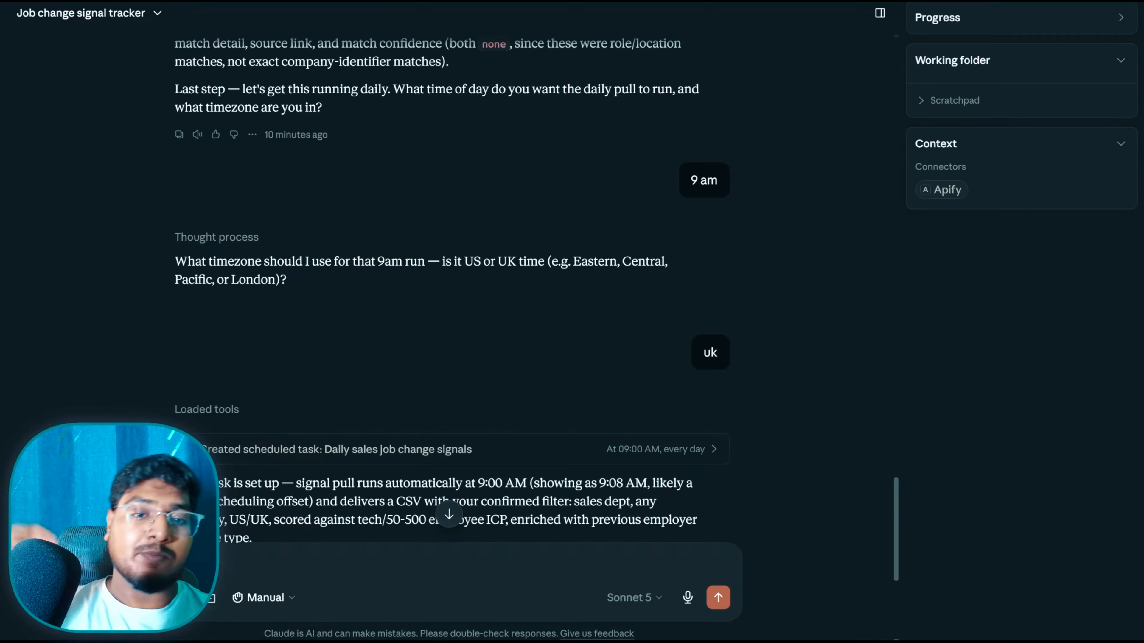
{"action": "scroll", "coordinate": [375, 186], "scroll_direction": "down", "scroll_amount": 7}
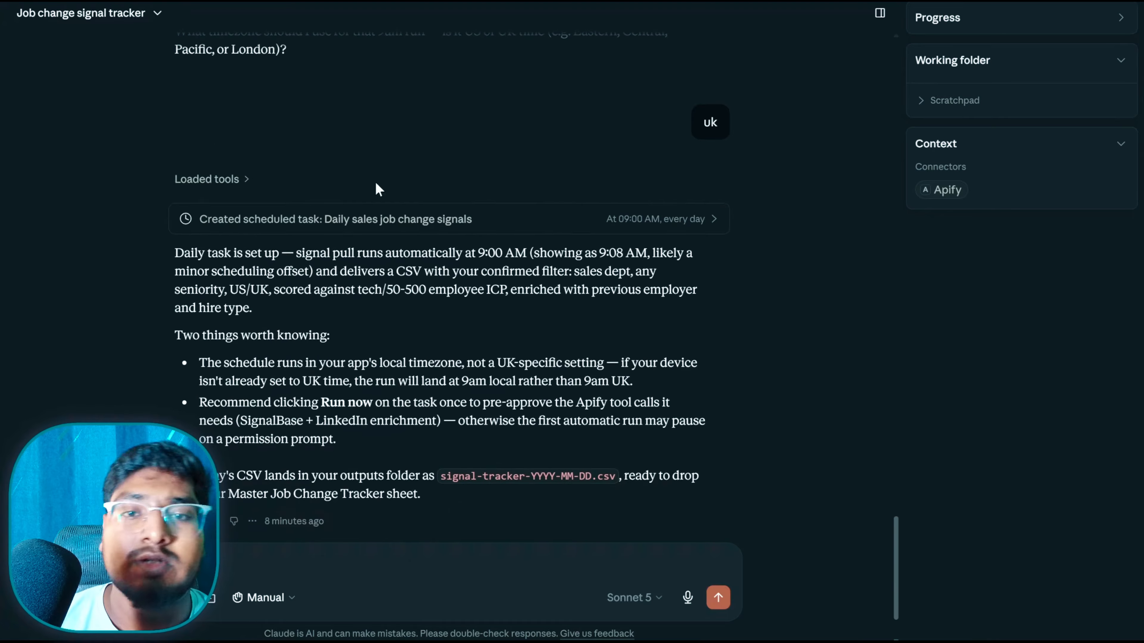
Step: Open the "Daily sales job change signals" scheduled task, view its status and confirmed filter, and return to the chat
{"action": "left_click", "coordinate": [693, 127]}
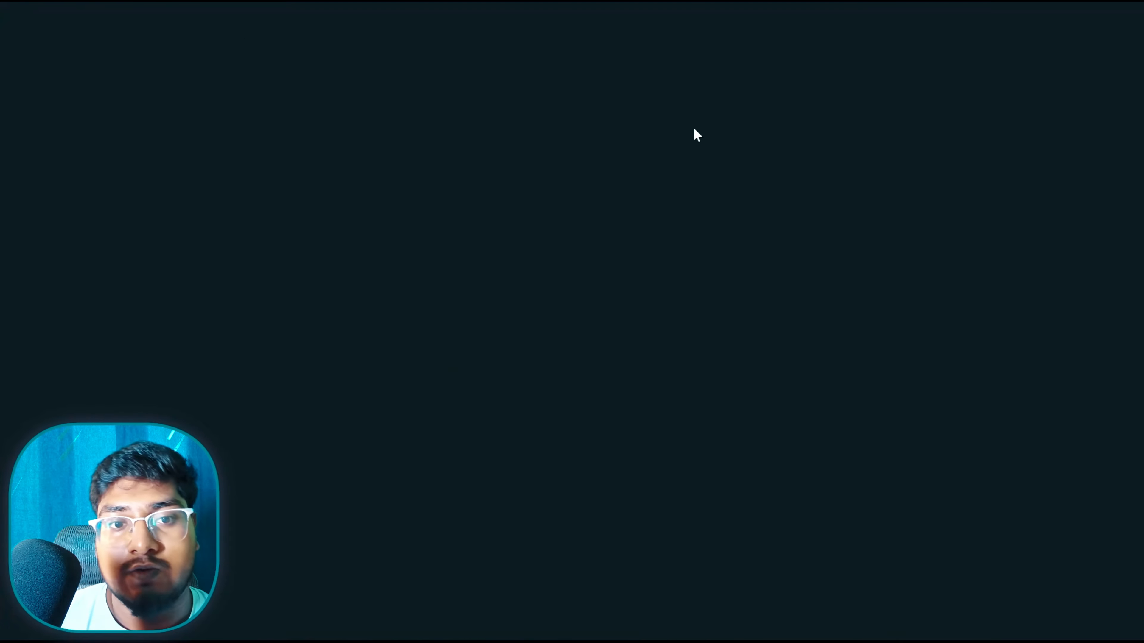
{"action": "scroll", "coordinate": [676, 144], "scroll_direction": "down", "scroll_amount": 2}
{"action": "scroll", "coordinate": [721, 108], "scroll_direction": "up", "scroll_amount": 1}
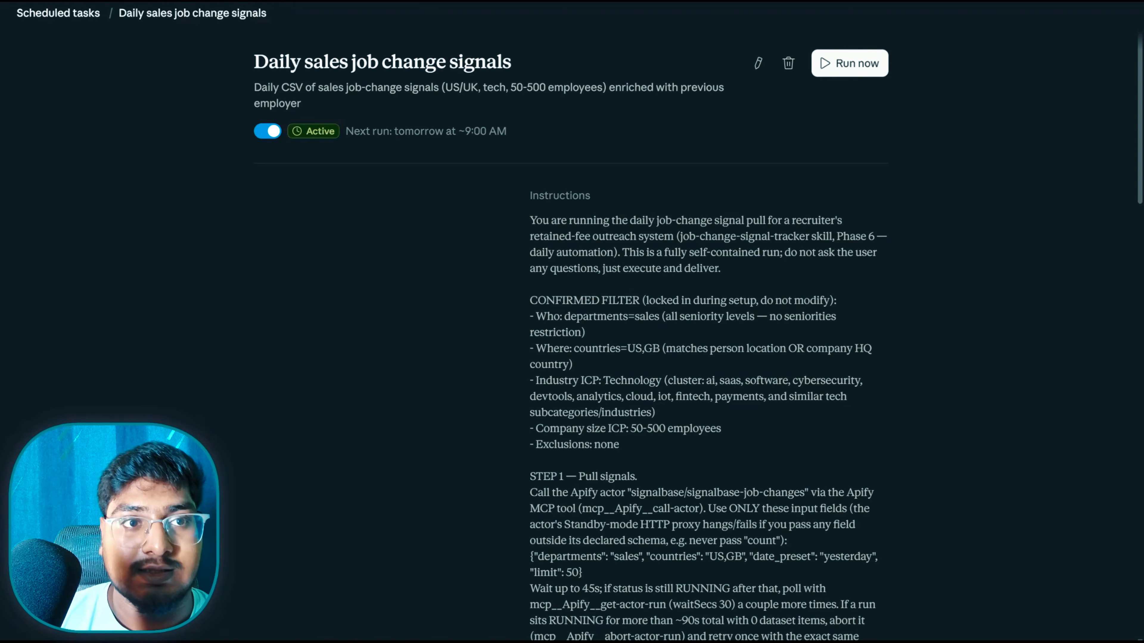
{"action": "left_click", "coordinate": [82, 1]}
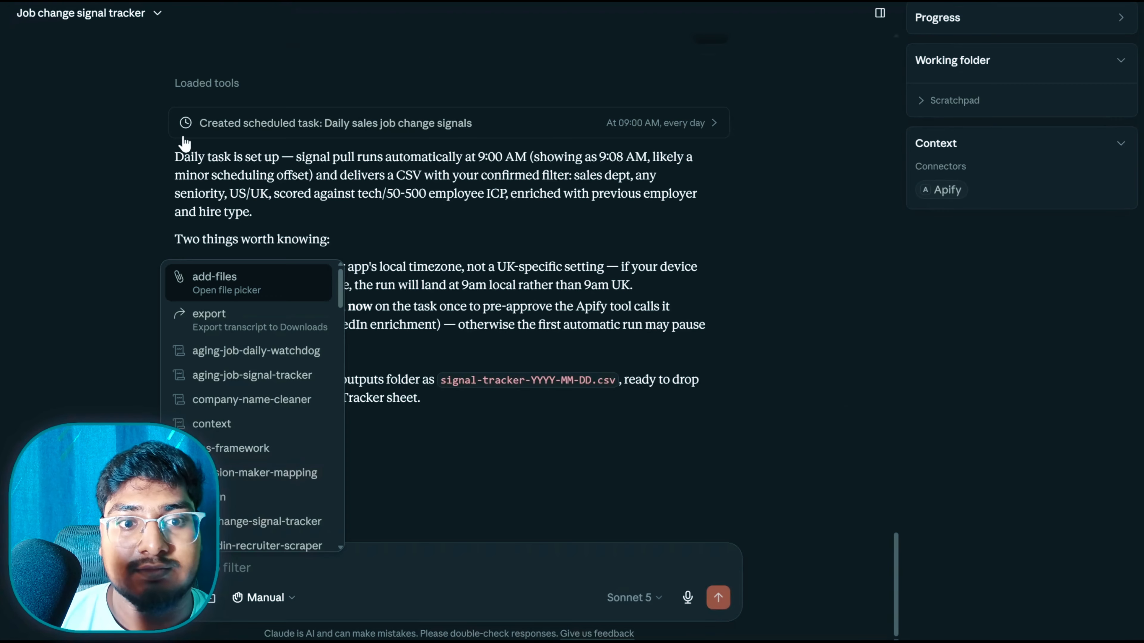
{"action": "left_click", "coordinate": [680, 282]}
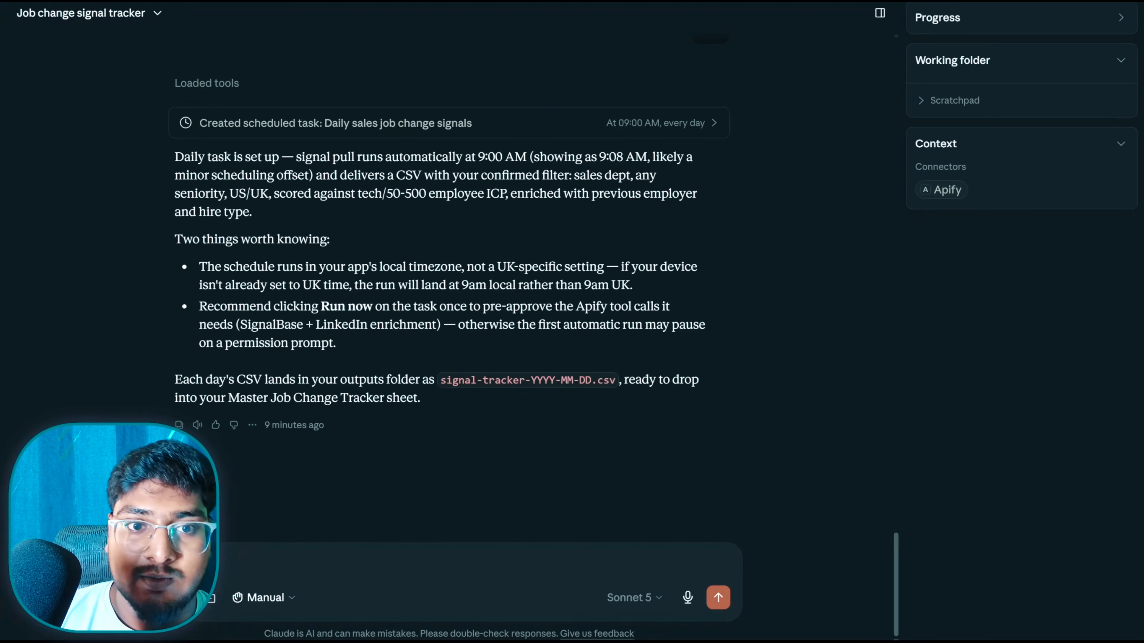
Step: Open the "Daily sales job change signals" scheduled task from the chat and read its deduplication, exclusion, ICP scoring and enrichment instructions
{"action": "scroll", "coordinate": [468, 369], "scroll_direction": "up", "scroll_amount": 2}
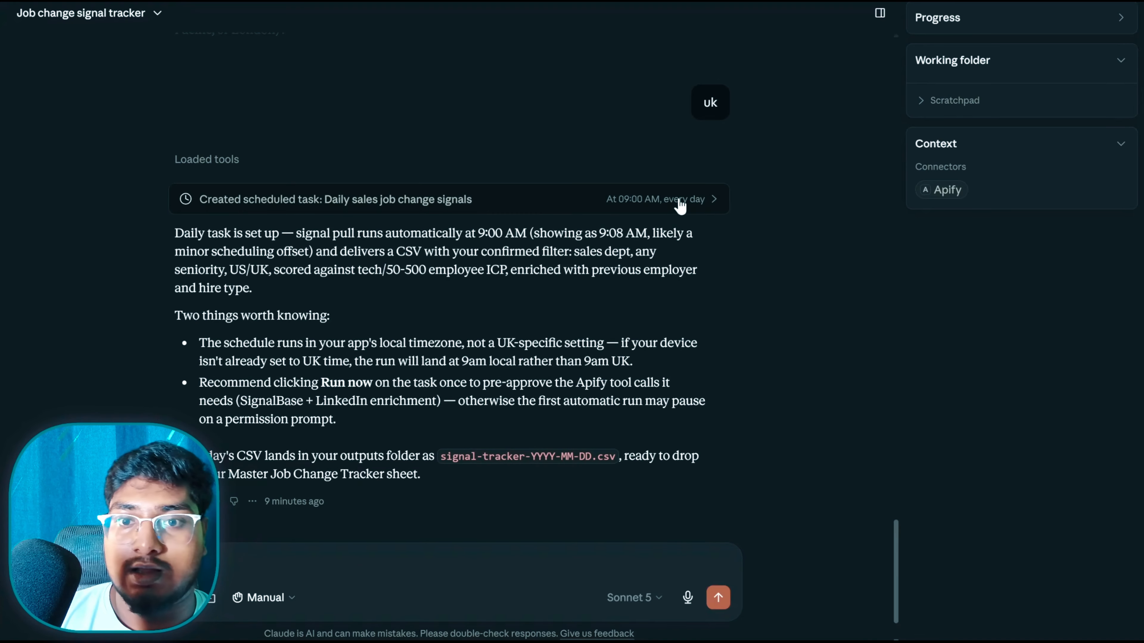
{"action": "left_click", "coordinate": [680, 206]}
{"action": "scroll", "coordinate": [506, 219], "scroll_direction": "down", "scroll_amount": 20}
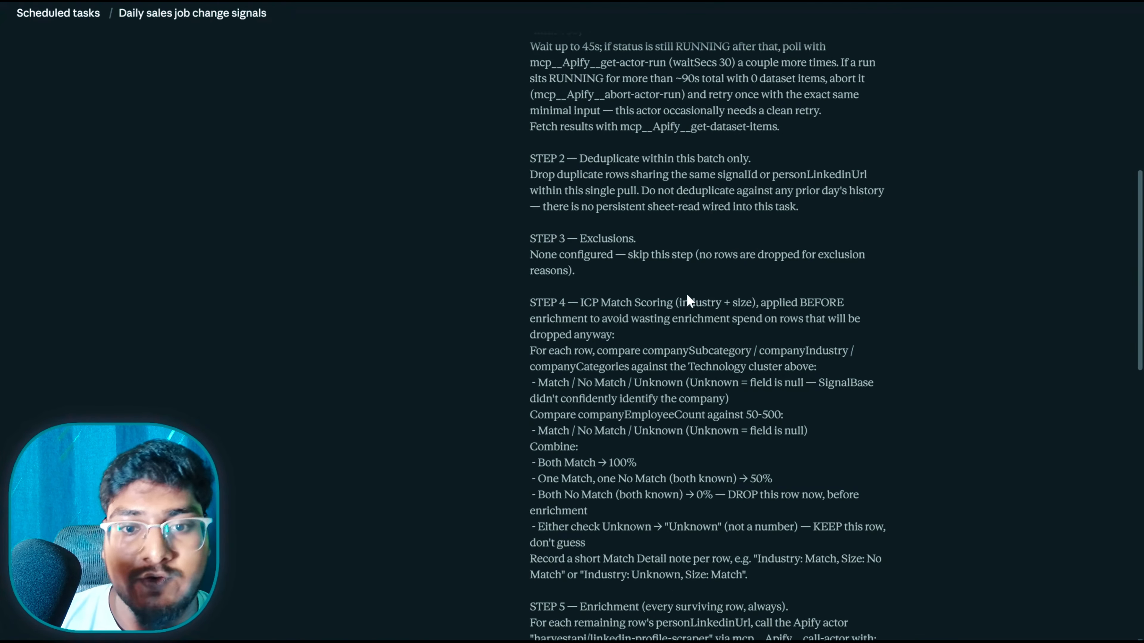
{"action": "scroll", "coordinate": [690, 313], "scroll_direction": "up", "scroll_amount": 5}
{"action": "scroll", "coordinate": [691, 313], "scroll_direction": "down", "scroll_amount": 6}
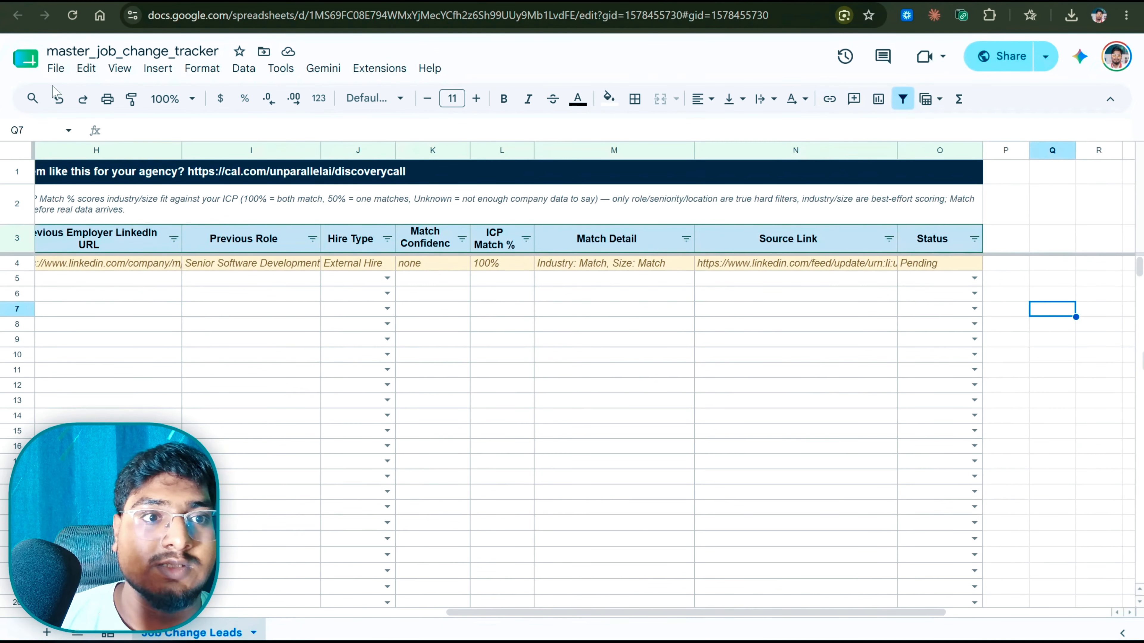
Step: In the master_job_change_tracker sheet, upload the UK_Companies_Cyber CSV for import, view the import location options, and close without importing
{"action": "left_click", "coordinate": [55, 69]}
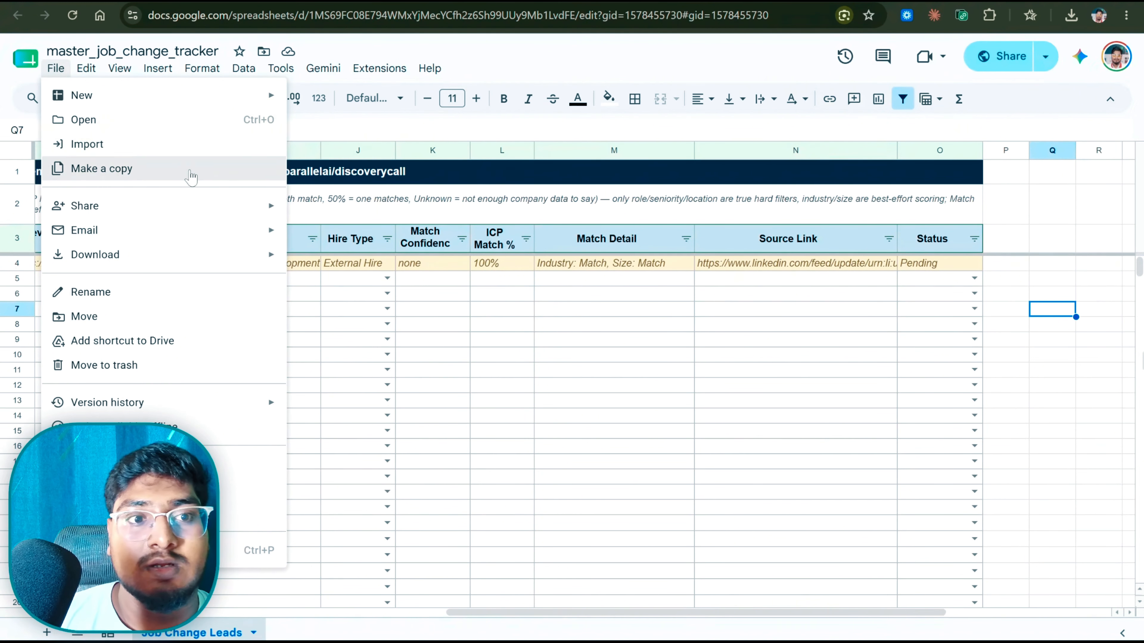
{"action": "left_click", "coordinate": [109, 149]}
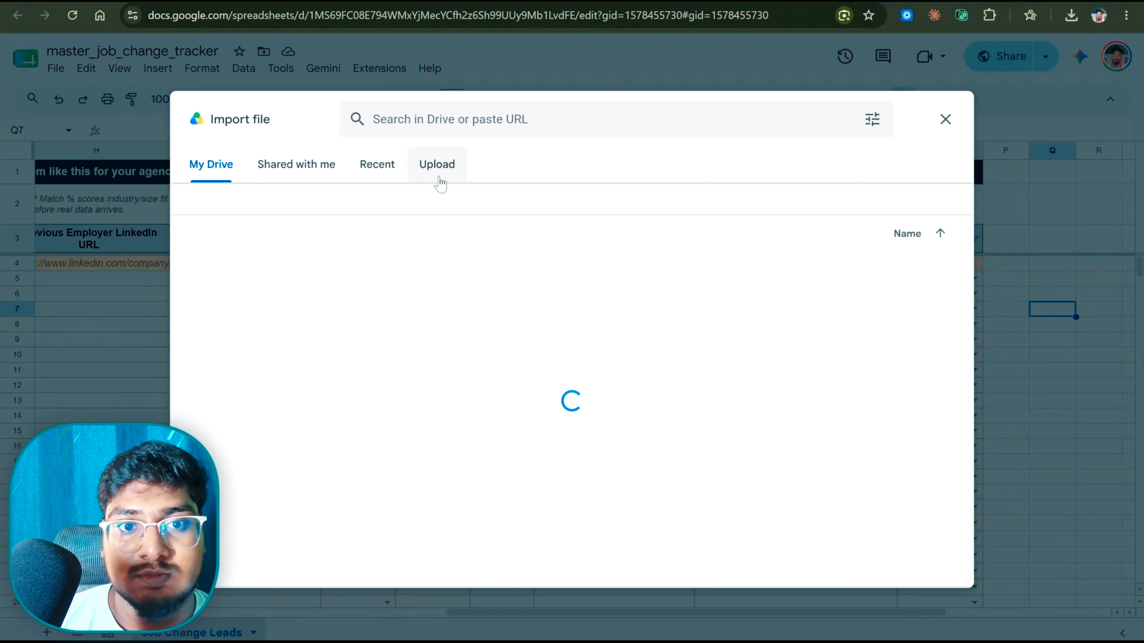
{"action": "left_click", "coordinate": [437, 165]}
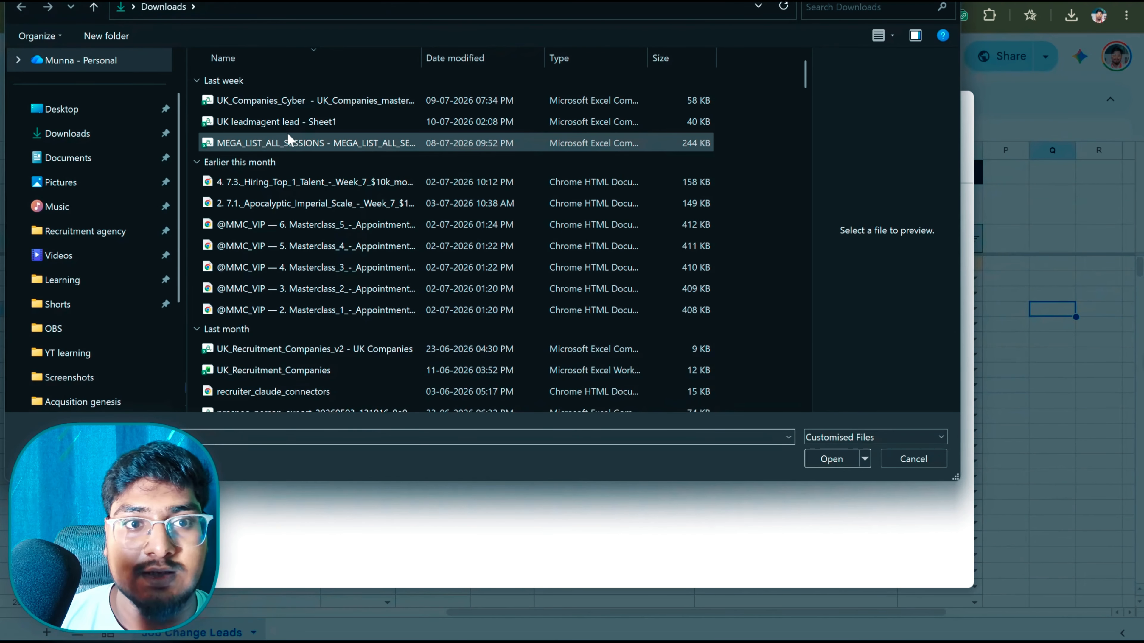
{"action": "left_click", "coordinate": [295, 103]}
{"action": "left_click", "coordinate": [821, 459]}
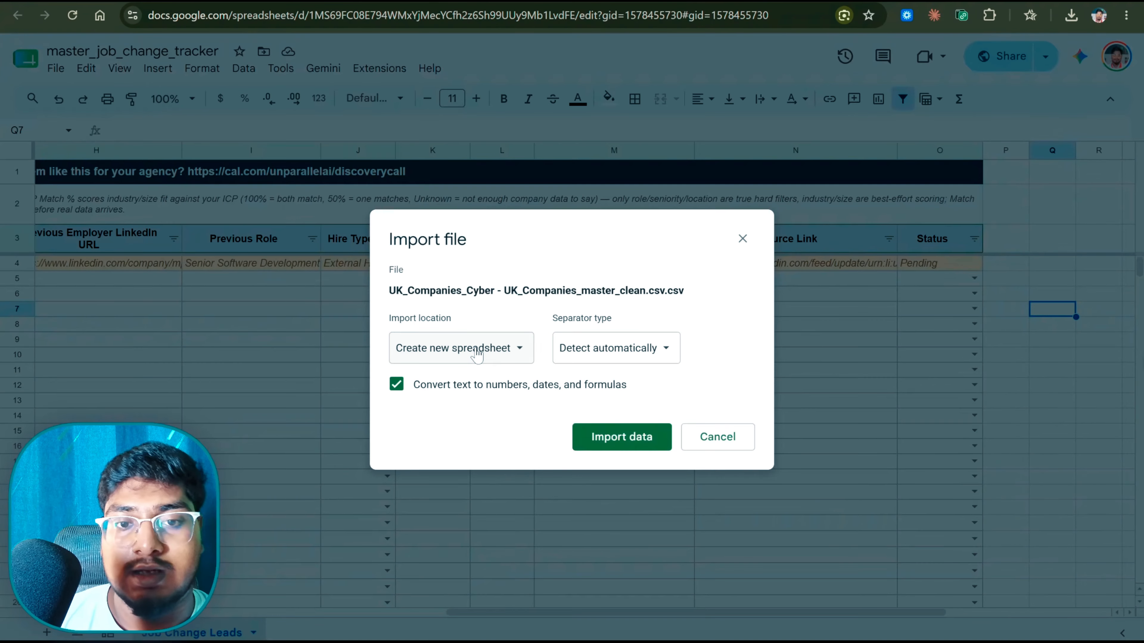
{"action": "left_click", "coordinate": [474, 349]}
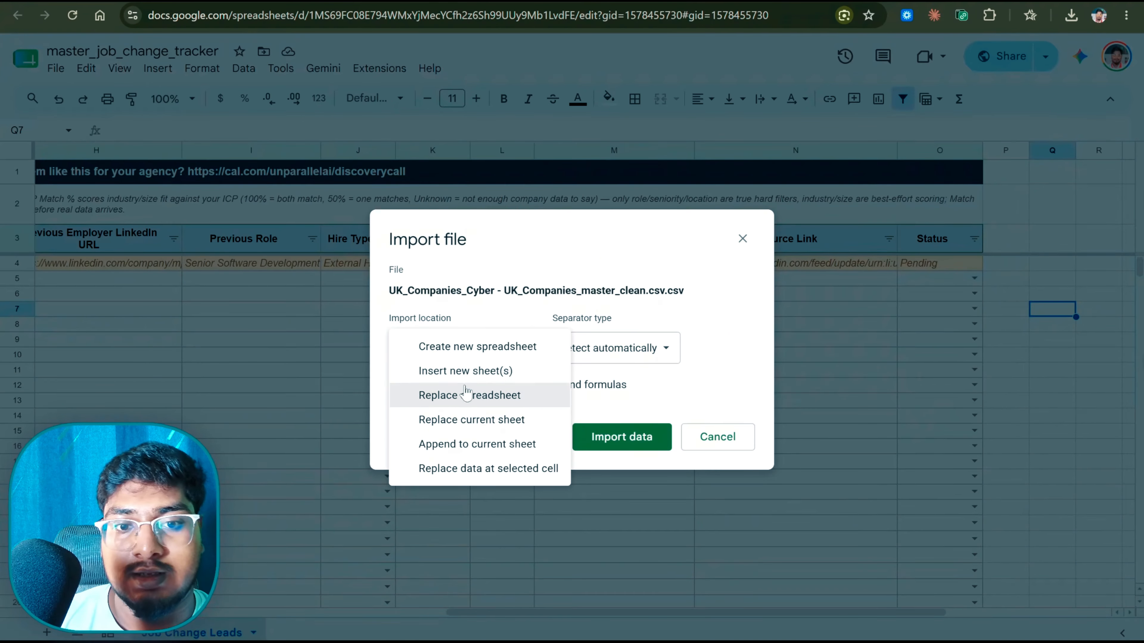
{"action": "left_click", "coordinate": [742, 249]}
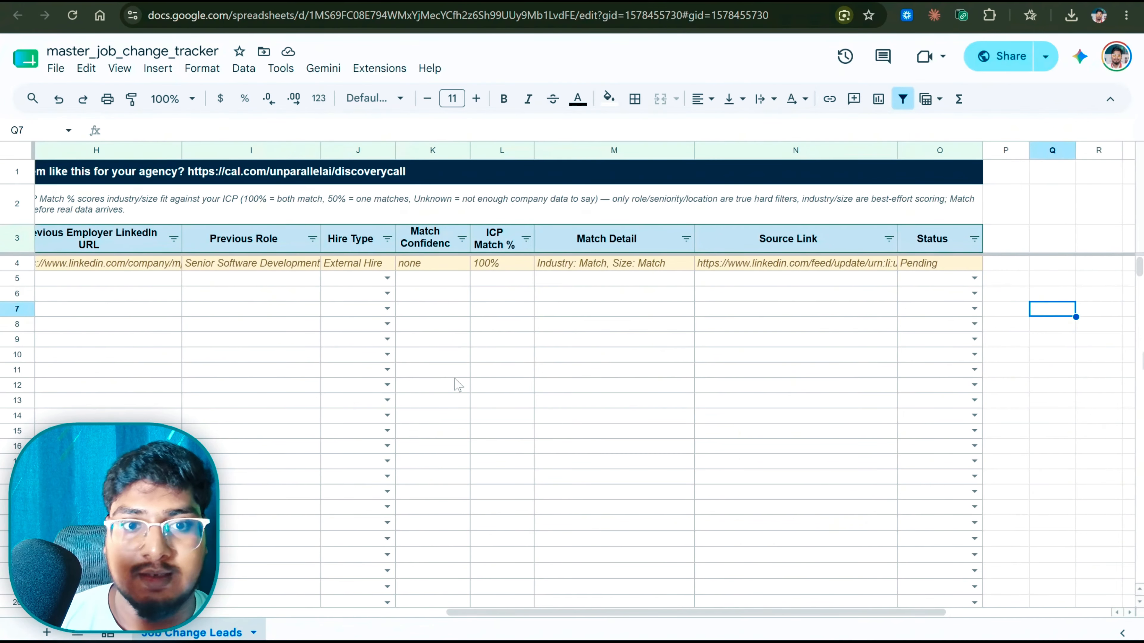
Step: Switch to the Job_Change_Signal_System setup guide and review its steps from adding the skill to turning on the daily run
{"action": "left_click", "coordinate": [40, 1]}
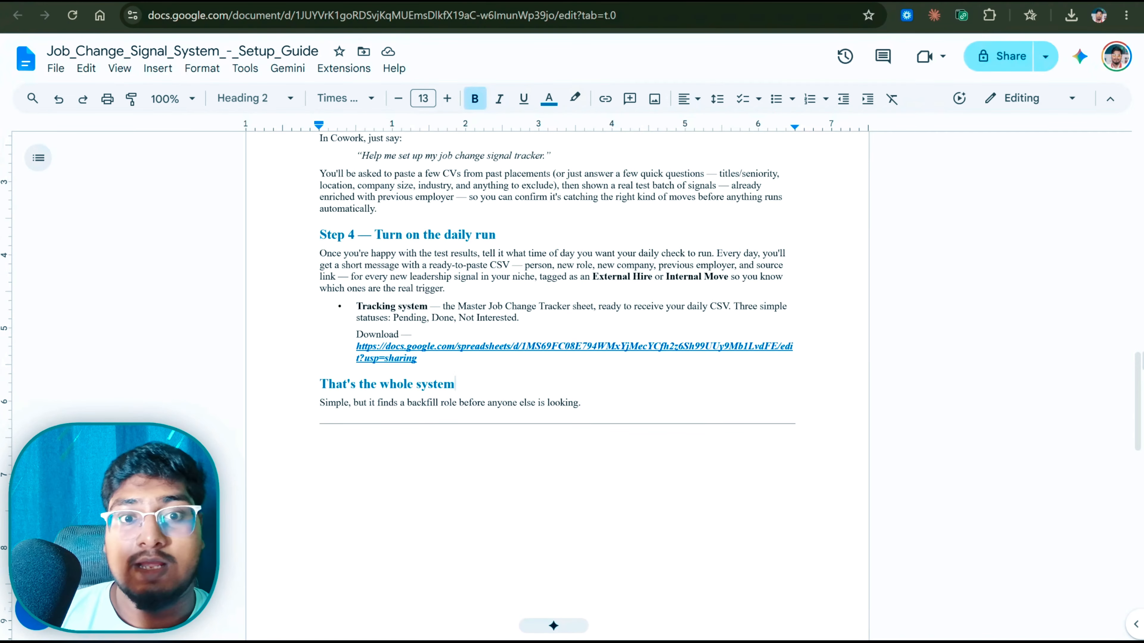
{"action": "scroll", "coordinate": [434, 284], "scroll_direction": "up", "scroll_amount": 14}
{"action": "scroll", "coordinate": [435, 284], "scroll_direction": "down", "scroll_amount": 10}
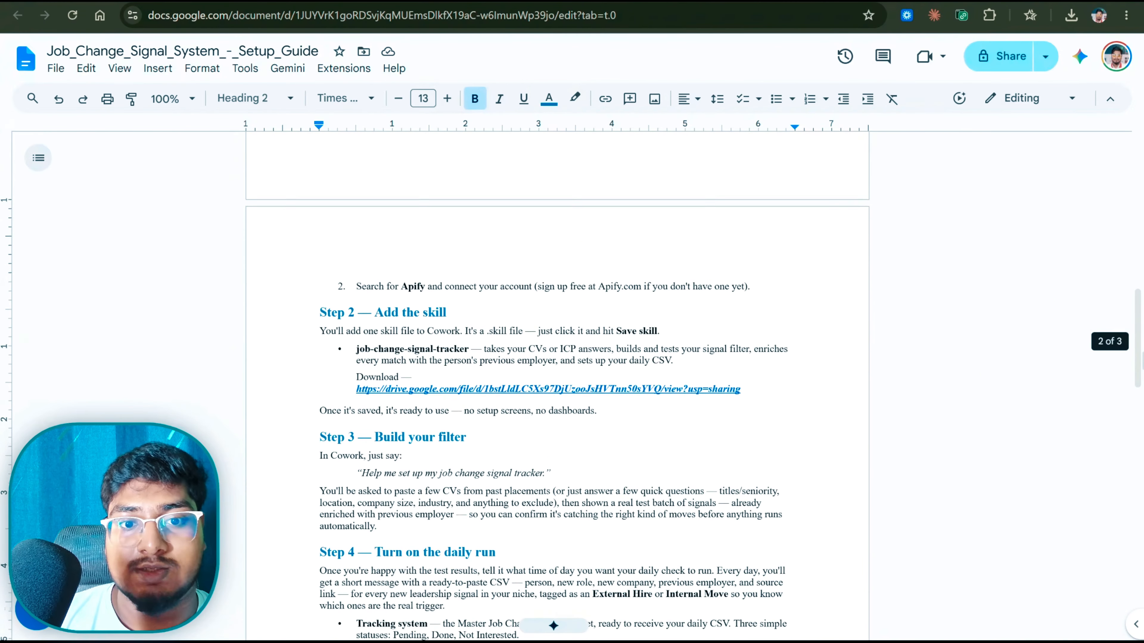
{"action": "scroll", "coordinate": [558, 387], "scroll_direction": "up", "scroll_amount": 1}
{"action": "scroll", "coordinate": [557, 387], "scroll_direction": "down", "scroll_amount": 5}
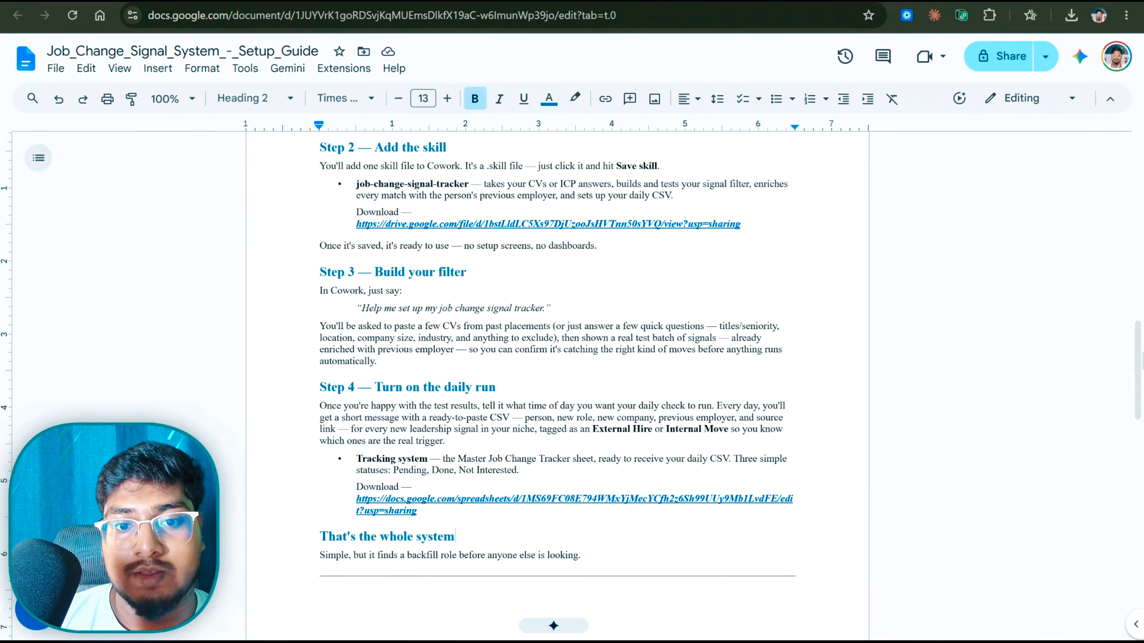
{"action": "scroll", "coordinate": [558, 387], "scroll_direction": "down", "scroll_amount": 8}
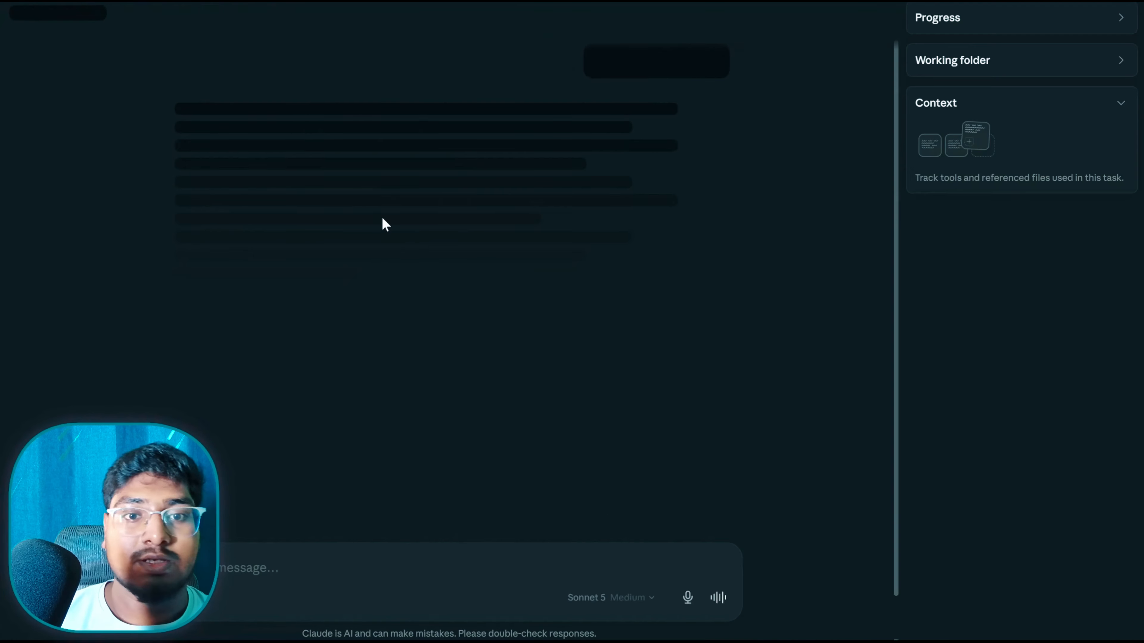
Step: Return to the Claude job change signal tracker chat, view the slash command list, clear it, and look back at the live test results
{"action": "type", "text": "/"}
{"action": "scroll", "coordinate": [577, 252], "scroll_direction": "up", "scroll_amount": 15}
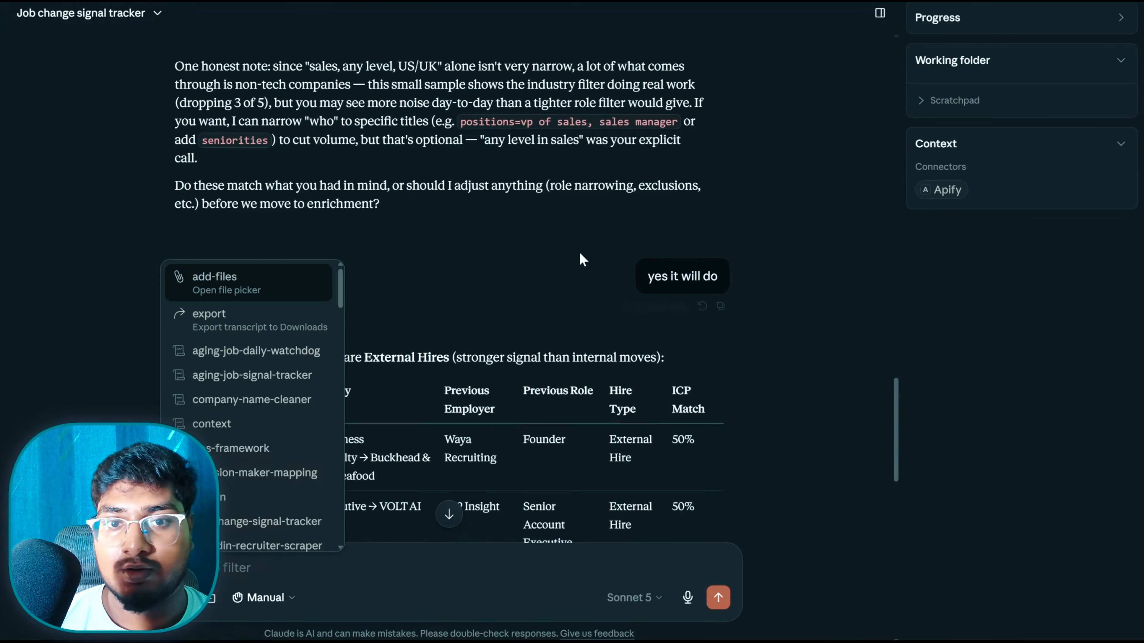
{"action": "key", "text": "BackSpace"}
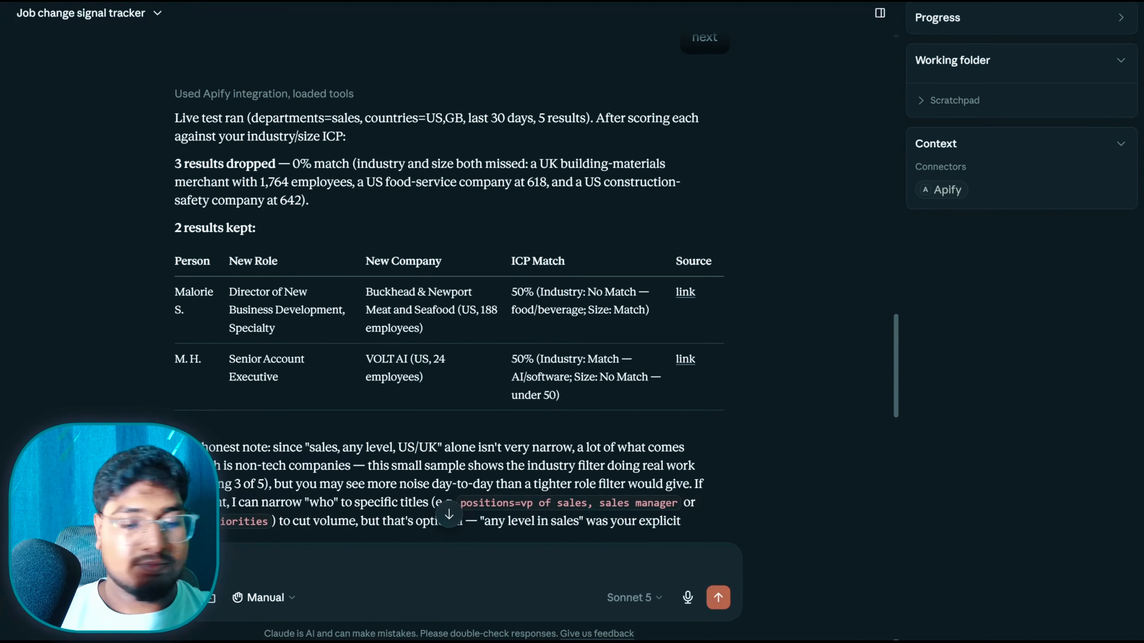